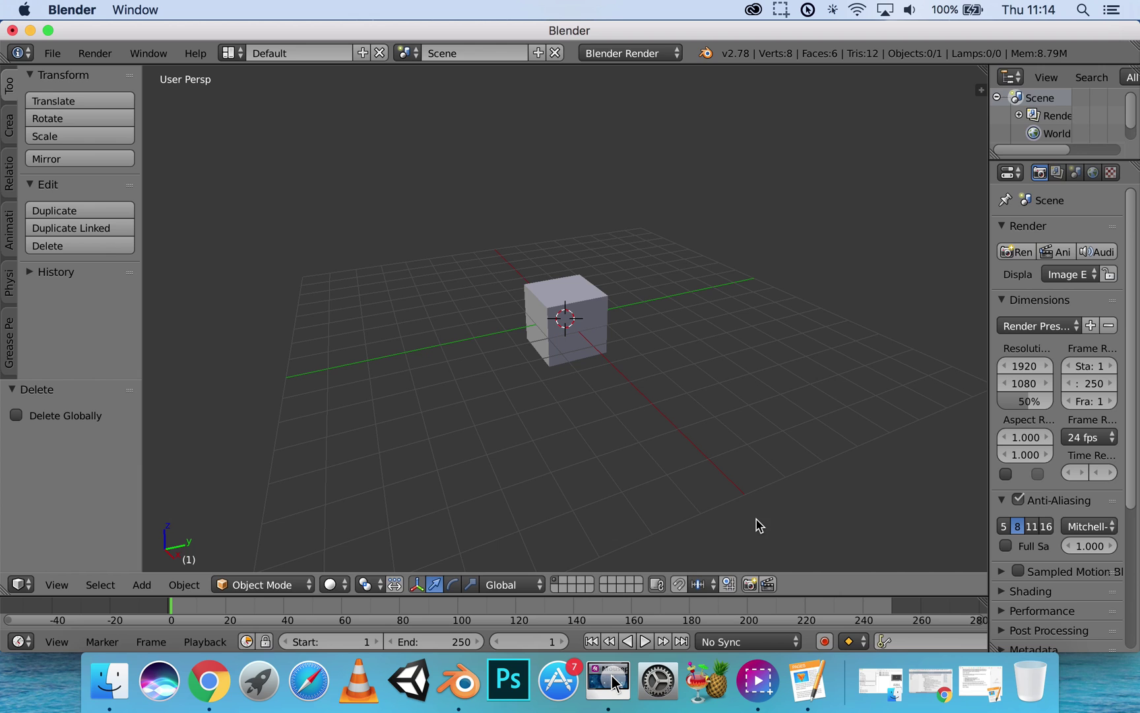
# Step: Set the snap element to Increment and turn on snapping in the 3D view
pyautogui.click(679, 585)
pyautogui.click(703, 589)
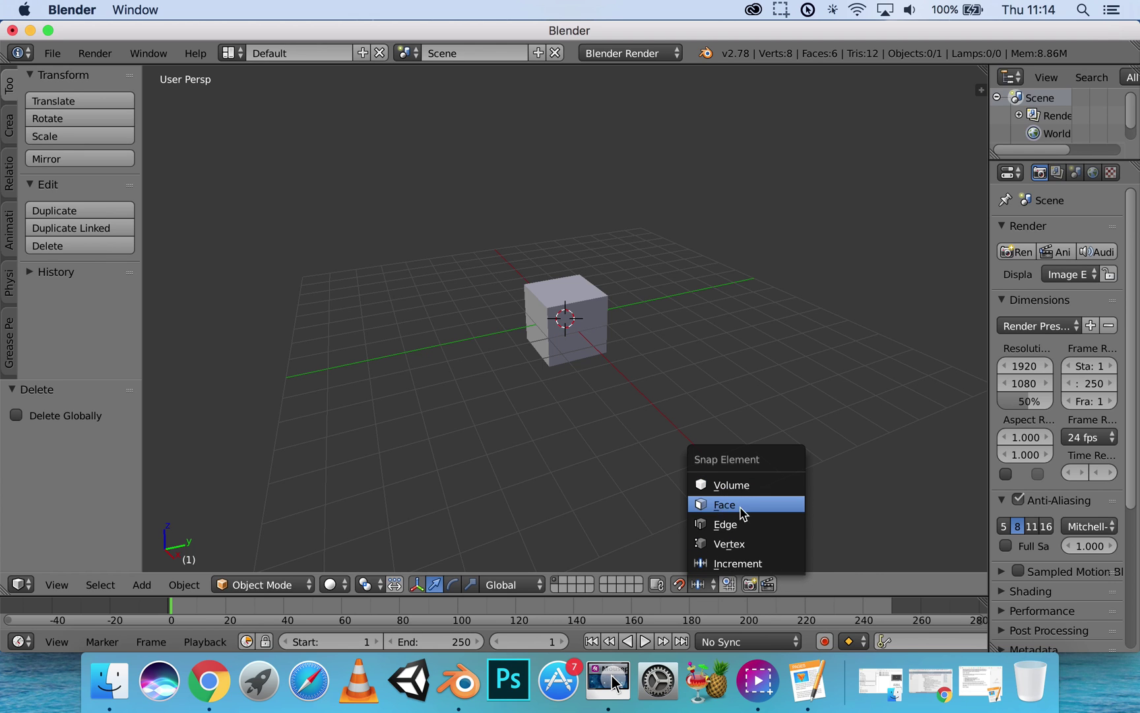
pyautogui.click(734, 566)
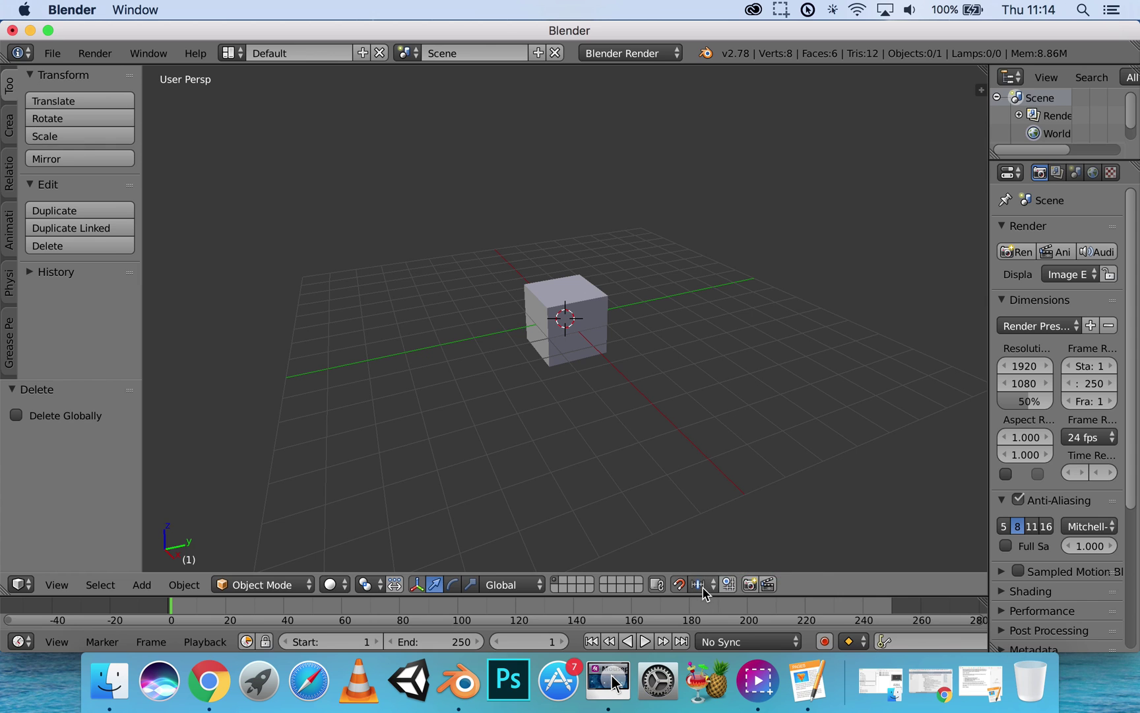
pyautogui.scroll(4, 598, 339)
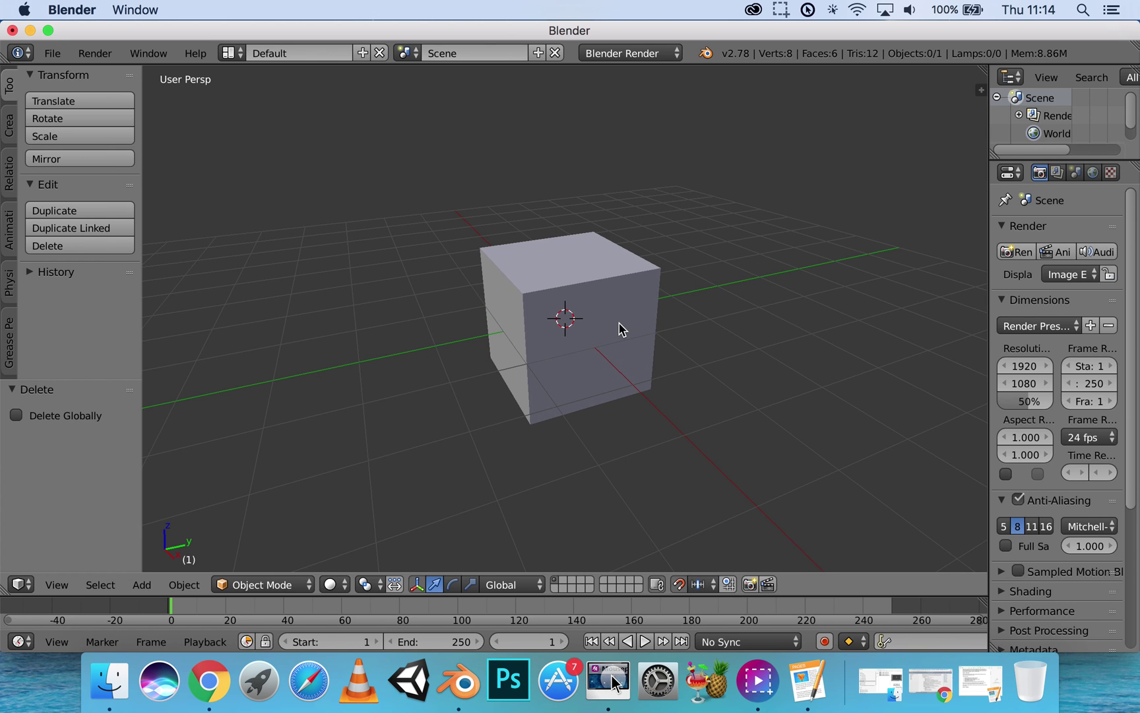
pyautogui.moveTo(620, 328); pyautogui.dragTo(588, 359, button='middle')
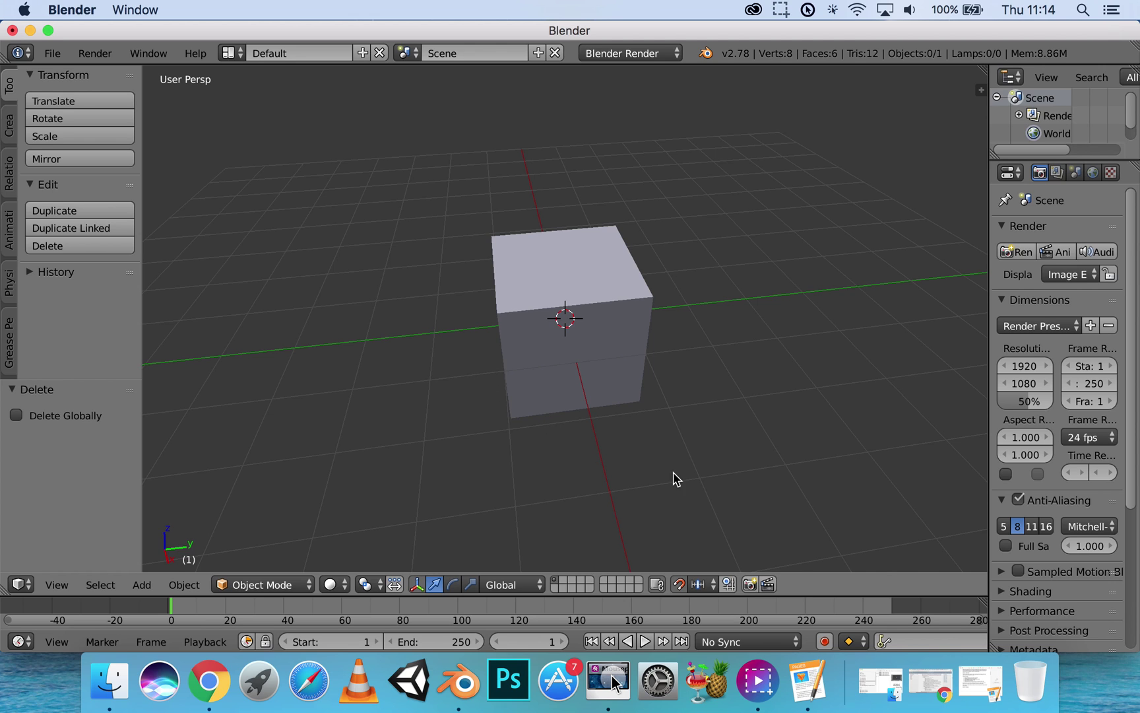
pyautogui.click(703, 584)
# Step: Duplicate the cube and place the copy 4 units along the positive Y axis
pyautogui.rightClick(592, 325)
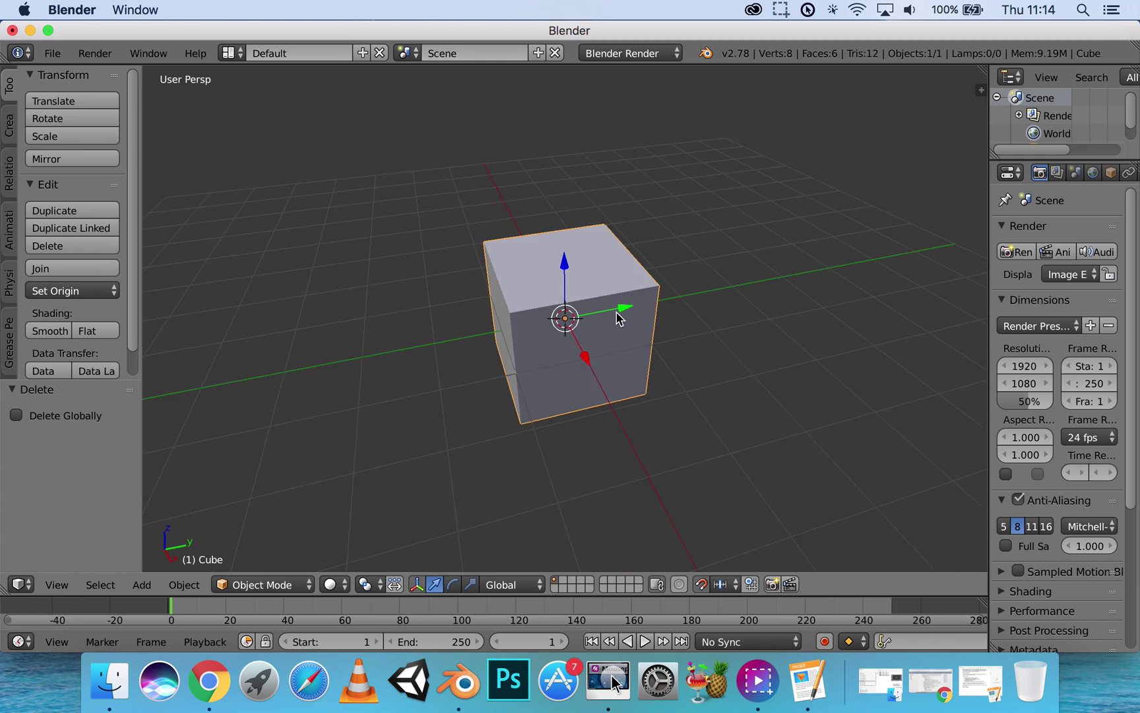
pyautogui.hscroll(3, 594, 322)
pyautogui.keyDown('shift'); pyautogui.hscroll(5, 606, 323); pyautogui.keyUp('shift')
pyautogui.hscroll(-3, 621, 322)
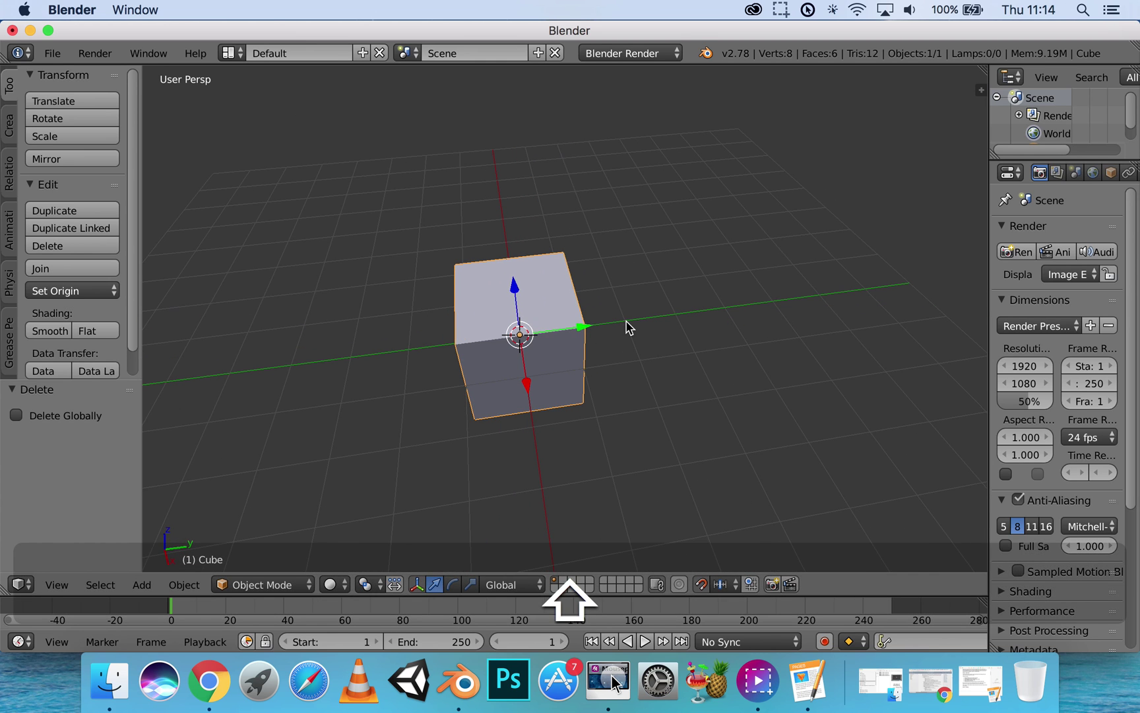
pyautogui.hotkey('shift', 'd')
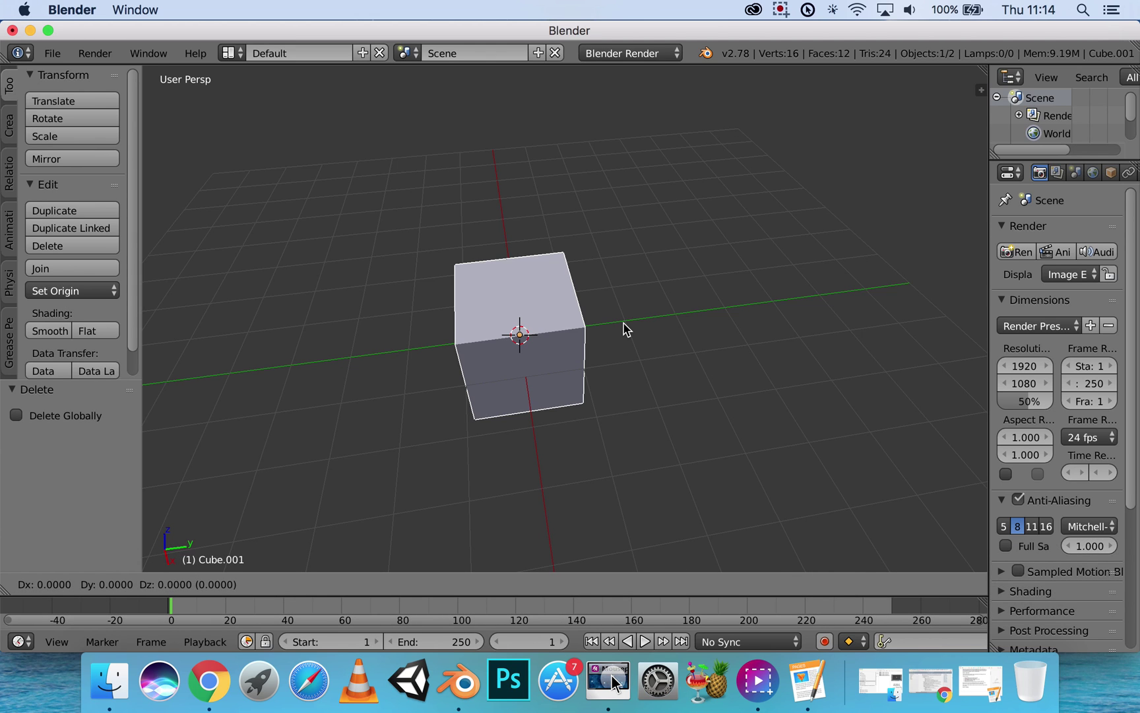
pyautogui.press('y')
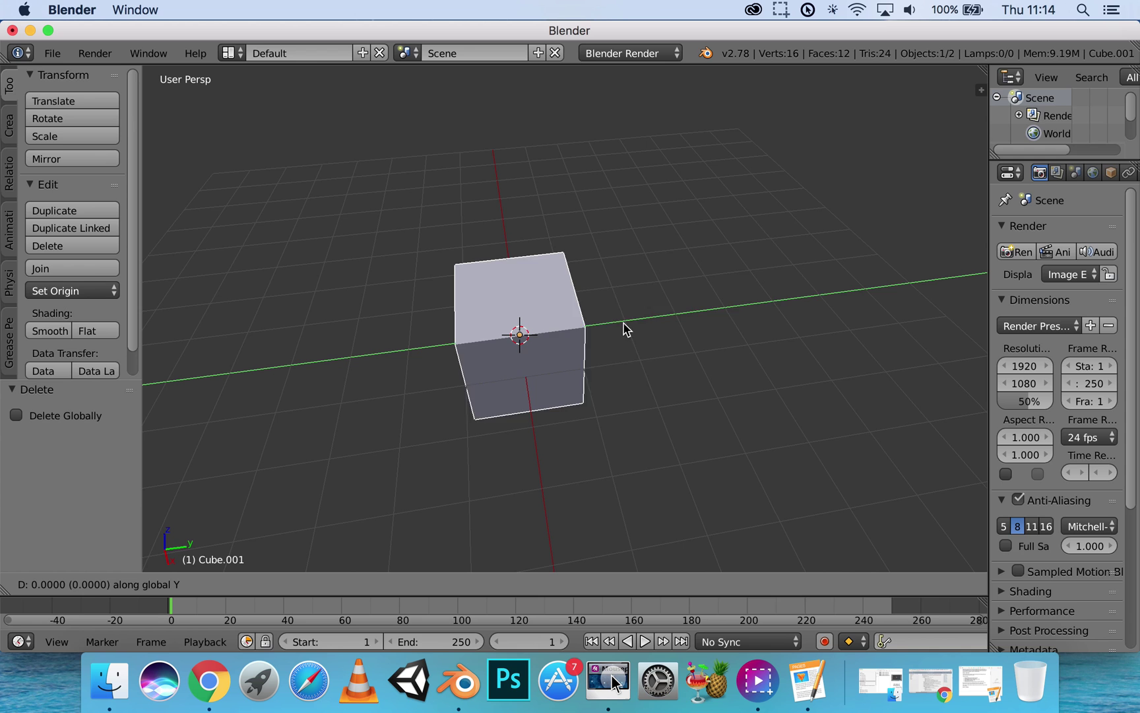
pyautogui.click(843, 306)
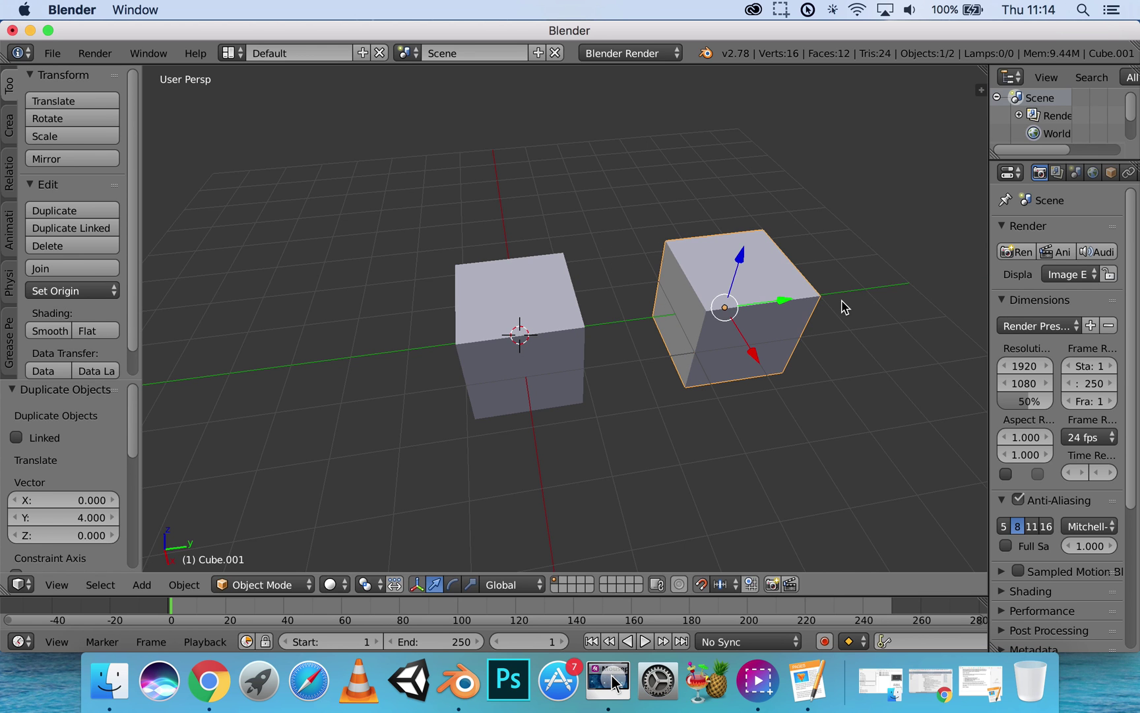
# Step: Enter Edit Mode on the duplicated cube and select its near upper corner vertex
pyautogui.keyDown('shift'); pyautogui.moveTo(859, 297); pyautogui.dragTo(684, 339, button='middle'); pyautogui.keyUp('shift')
pyautogui.scroll(2, 691, 329)
pyautogui.scroll(1, 686, 326)
pyautogui.scroll(2, 682, 340)
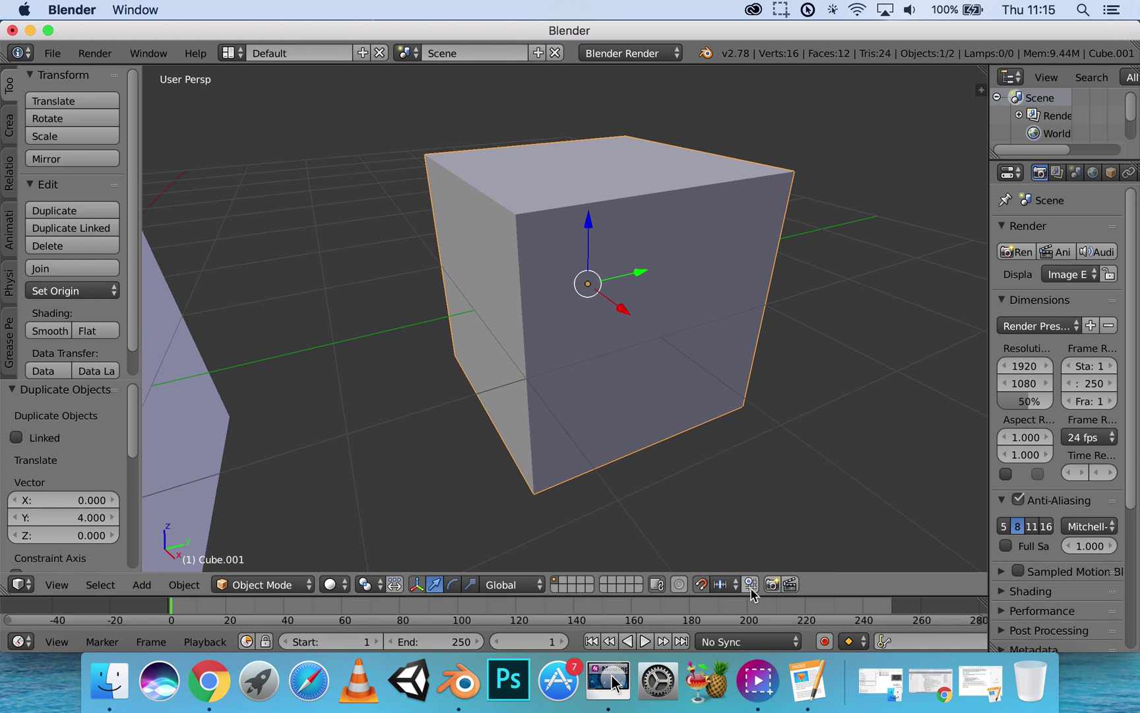
pyautogui.scroll(-2, 620, 395)
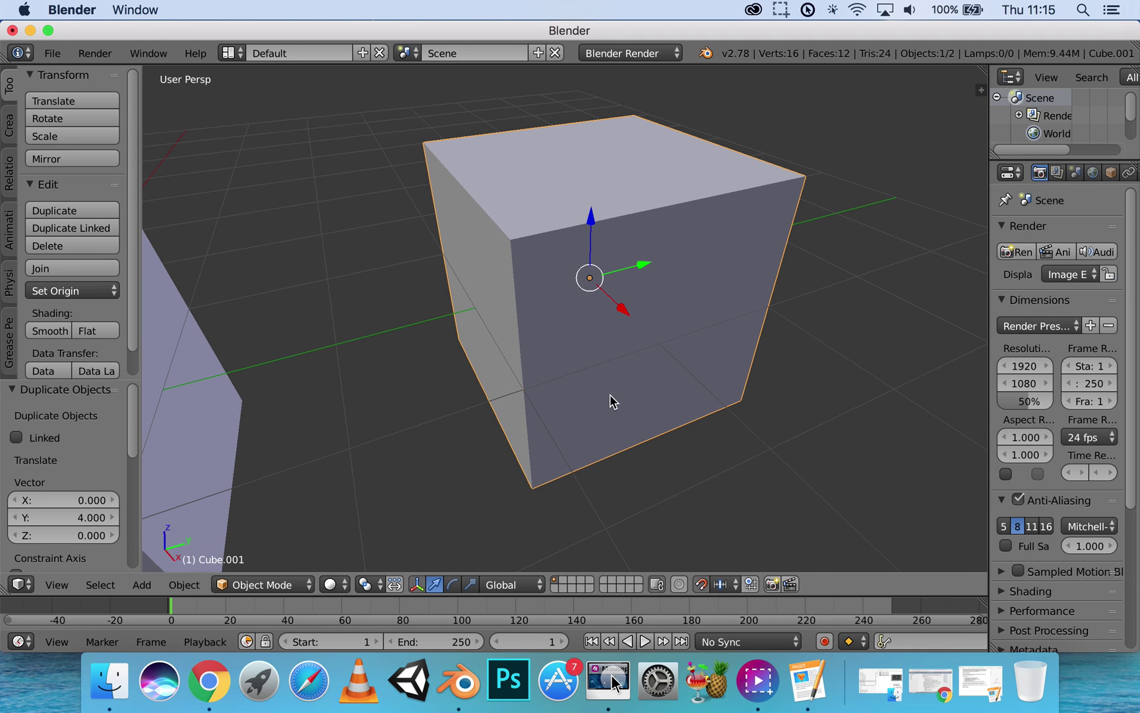
pyautogui.scroll(1, 614, 394)
pyautogui.scroll(-1, 613, 394)
pyautogui.moveTo(649, 389); pyautogui.dragTo(662, 396, button='middle')
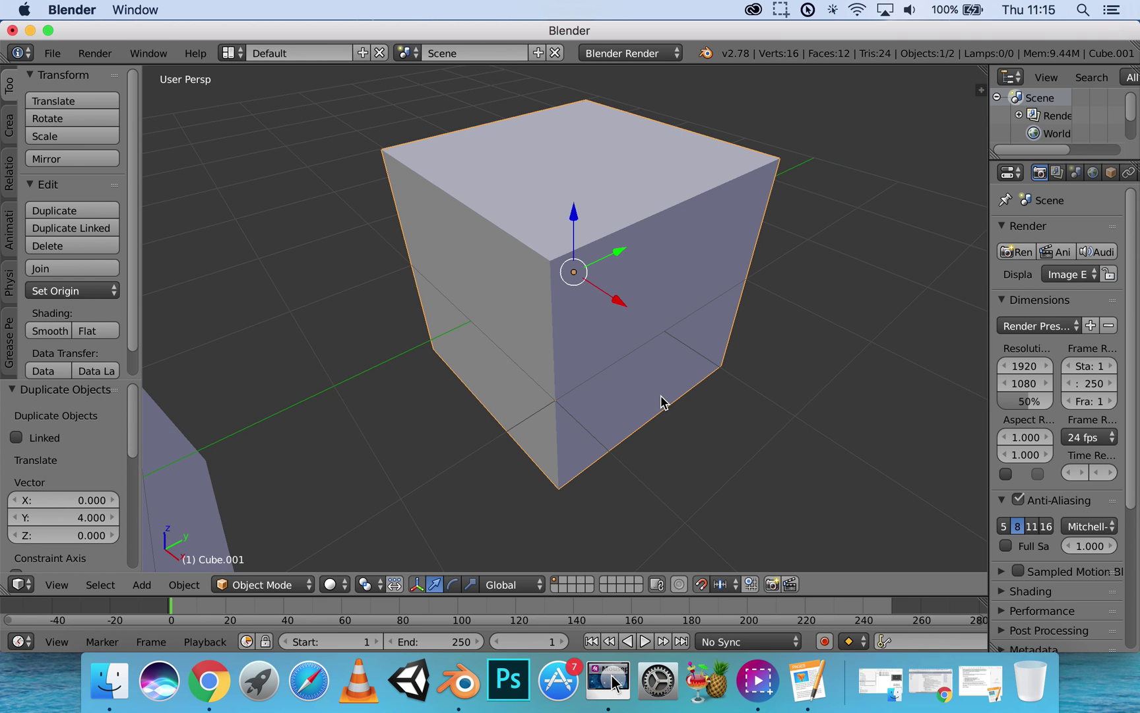
pyautogui.press('Tab')
pyautogui.hscroll(3, 644, 377)
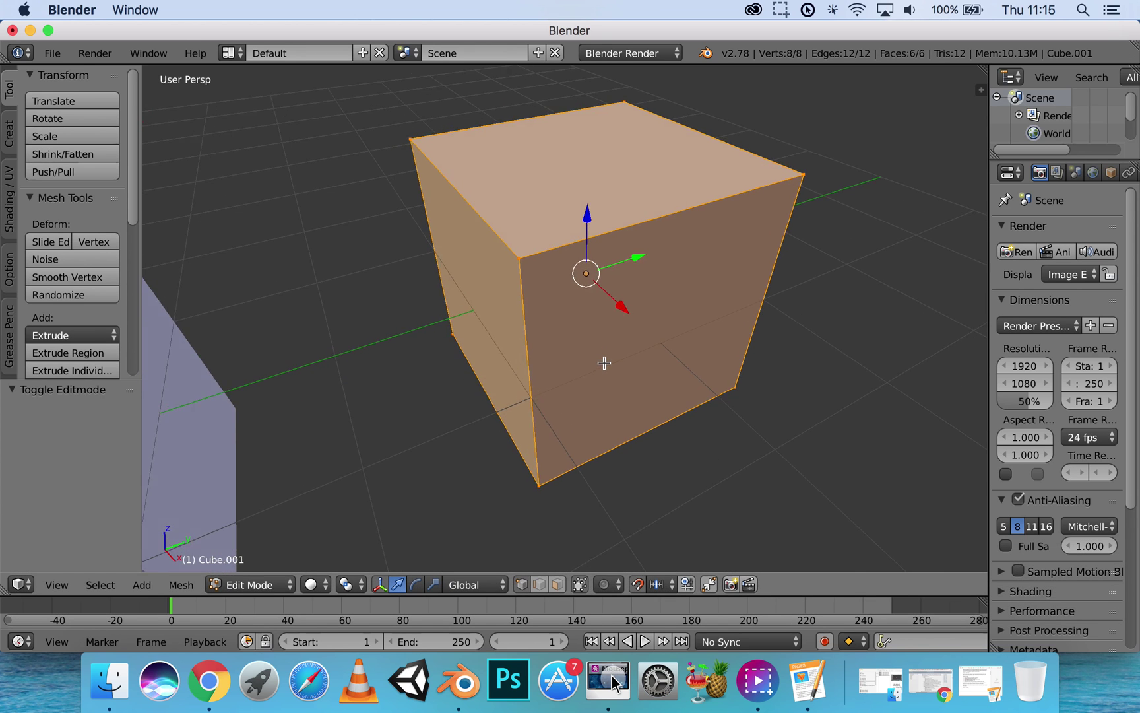
pyautogui.moveTo(604, 363)
pyautogui.mouseDown(button='middle')
pyautogui.moveTo(584, 368)
pyautogui.moveTo(608, 359)
pyautogui.mouseUp(button='middle')
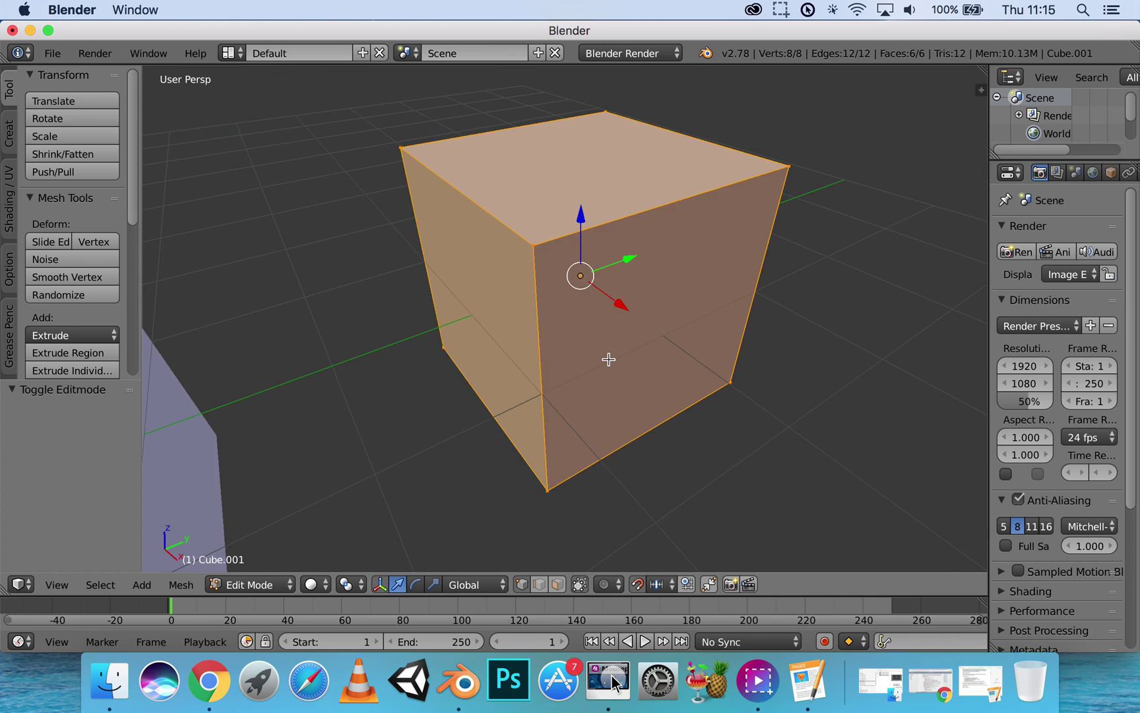
pyautogui.hscroll(3, 601, 353)
pyautogui.hscroll(3, 533, 278)
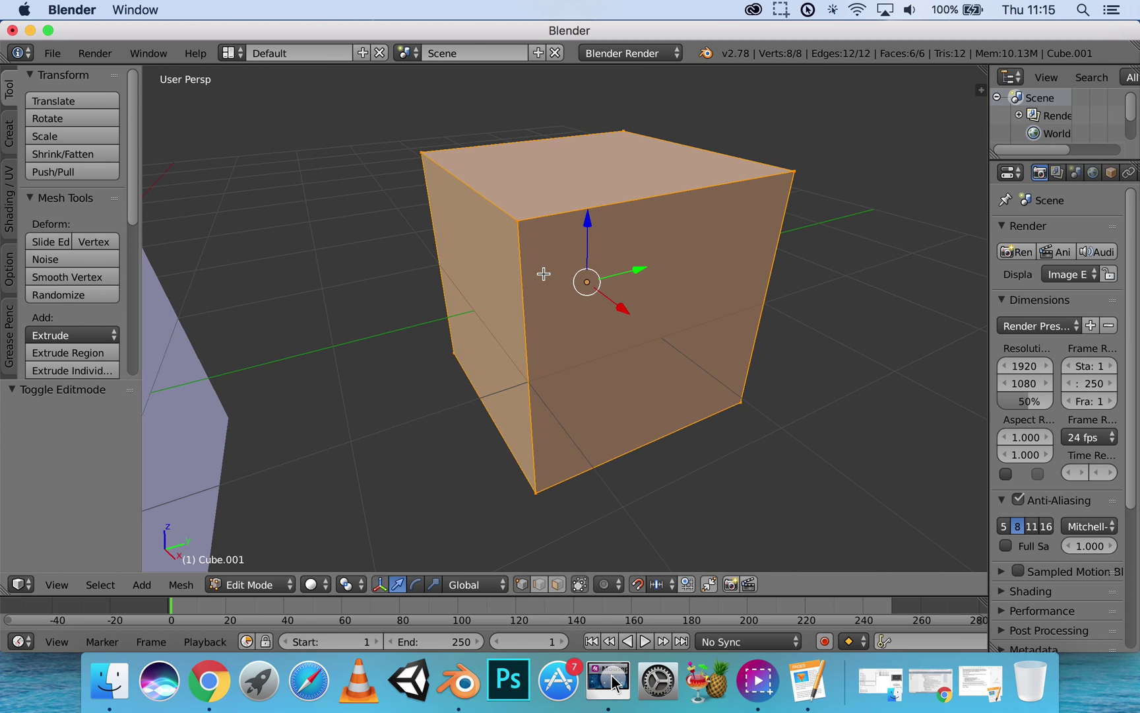
pyautogui.hscroll(-3, 543, 250)
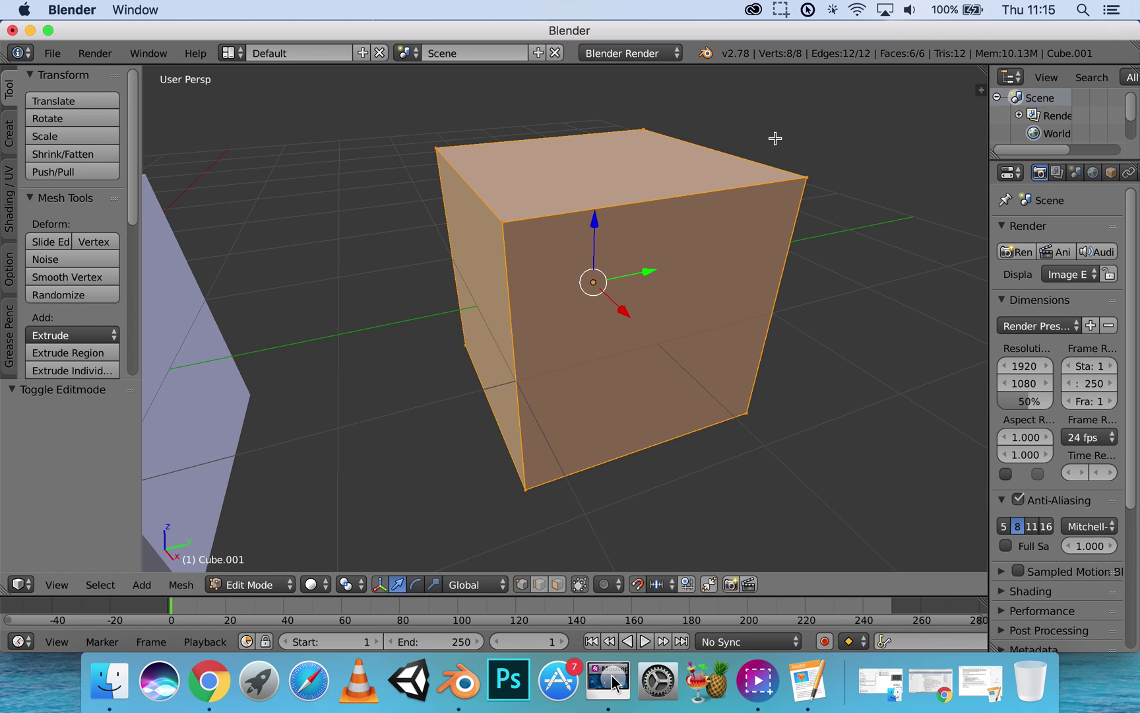
pyautogui.rightClick(504, 222)
# Step: Switch the mesh selection mode to Edge and select the cube's upper front edge
pyautogui.hscroll(-3, 547, 235)
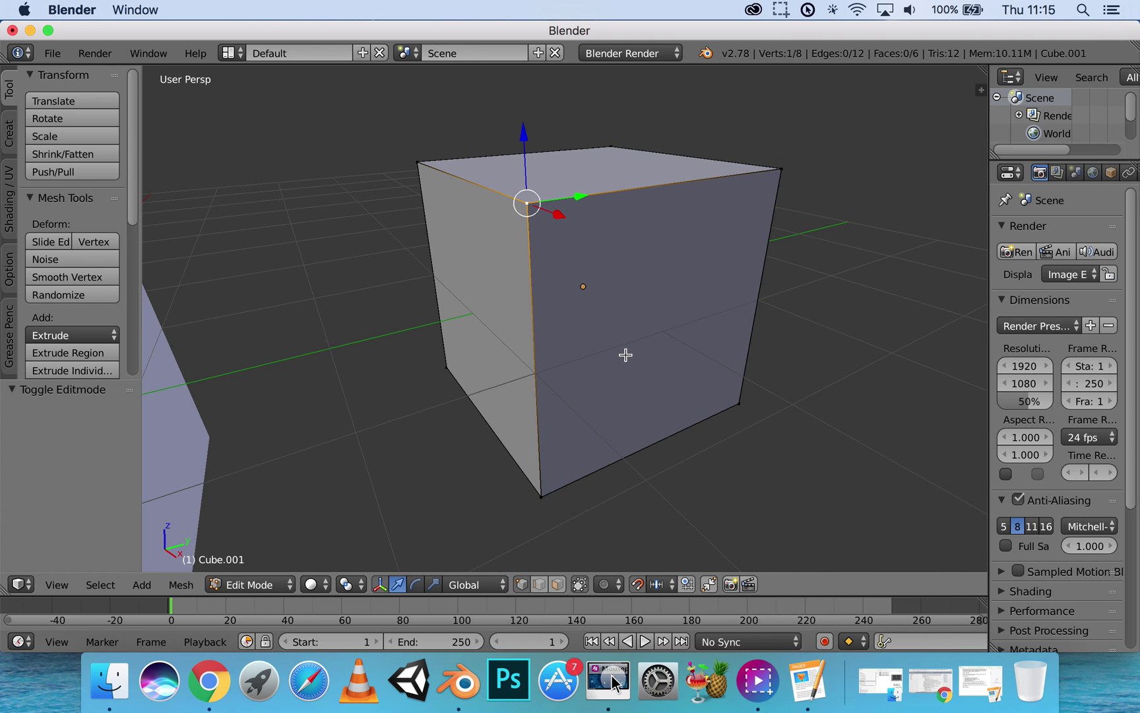
pyautogui.scroll(4, 629, 362)
pyautogui.hscroll(-2, 633, 364)
pyautogui.hscroll(4, 623, 368)
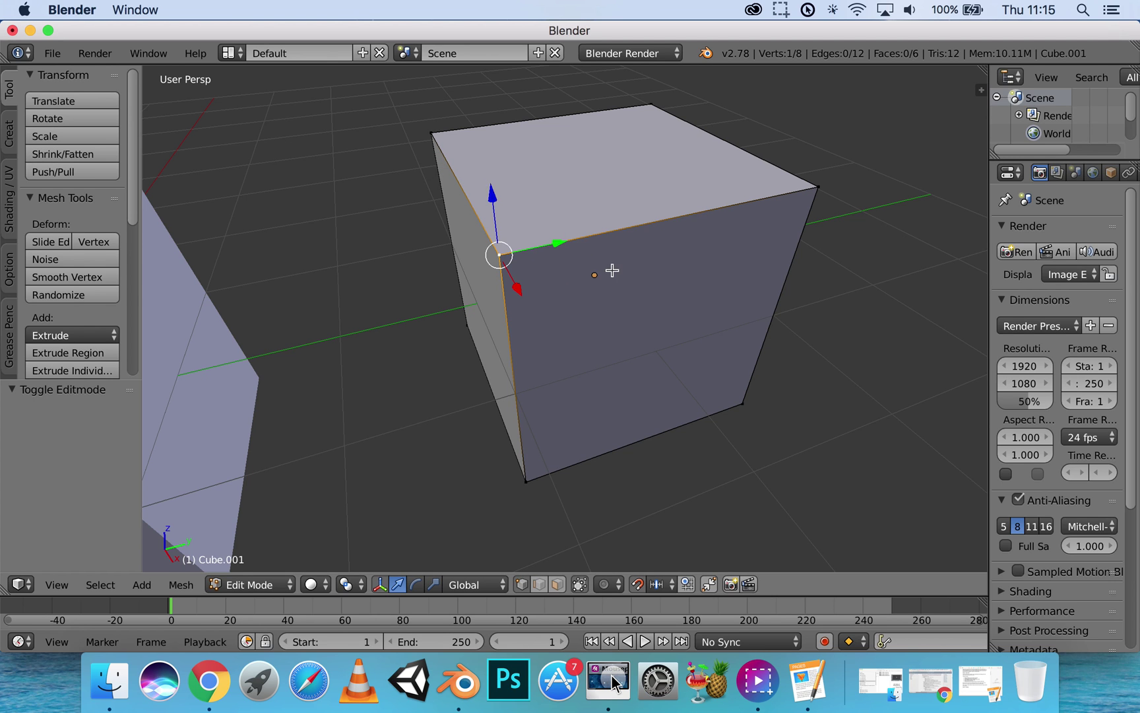
pyautogui.scroll(-3, 613, 270)
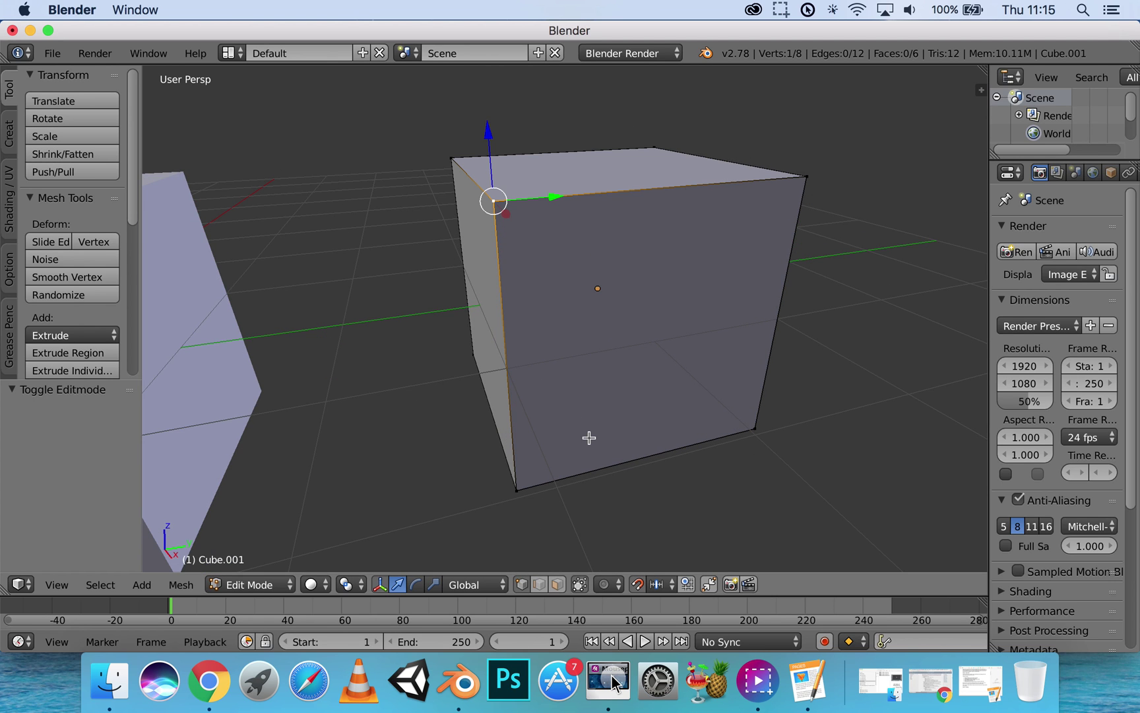
pyautogui.hotkey('ctrl', 'Tab')
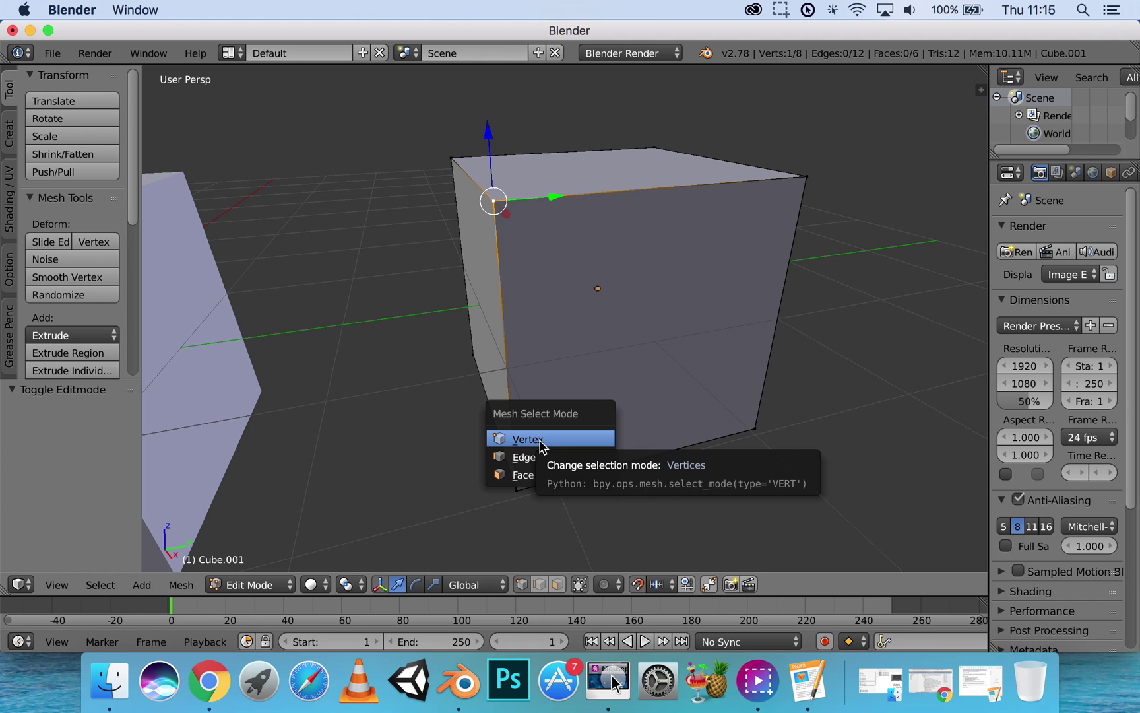
pyautogui.click(526, 457)
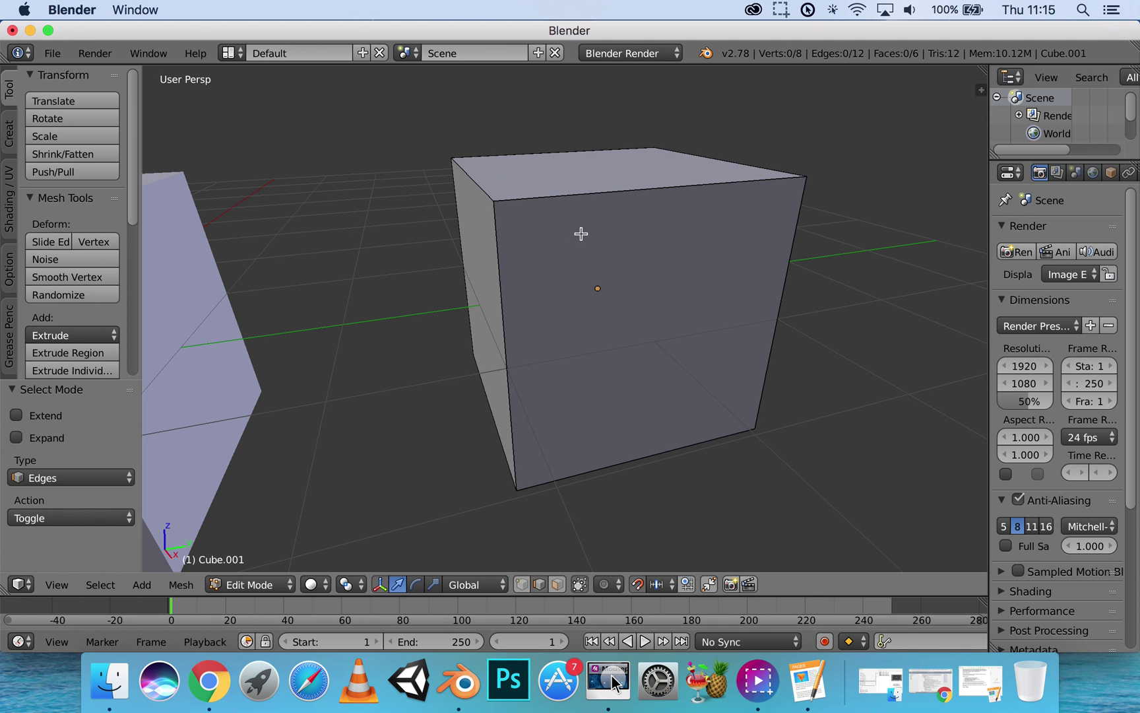
pyautogui.rightClick(596, 198)
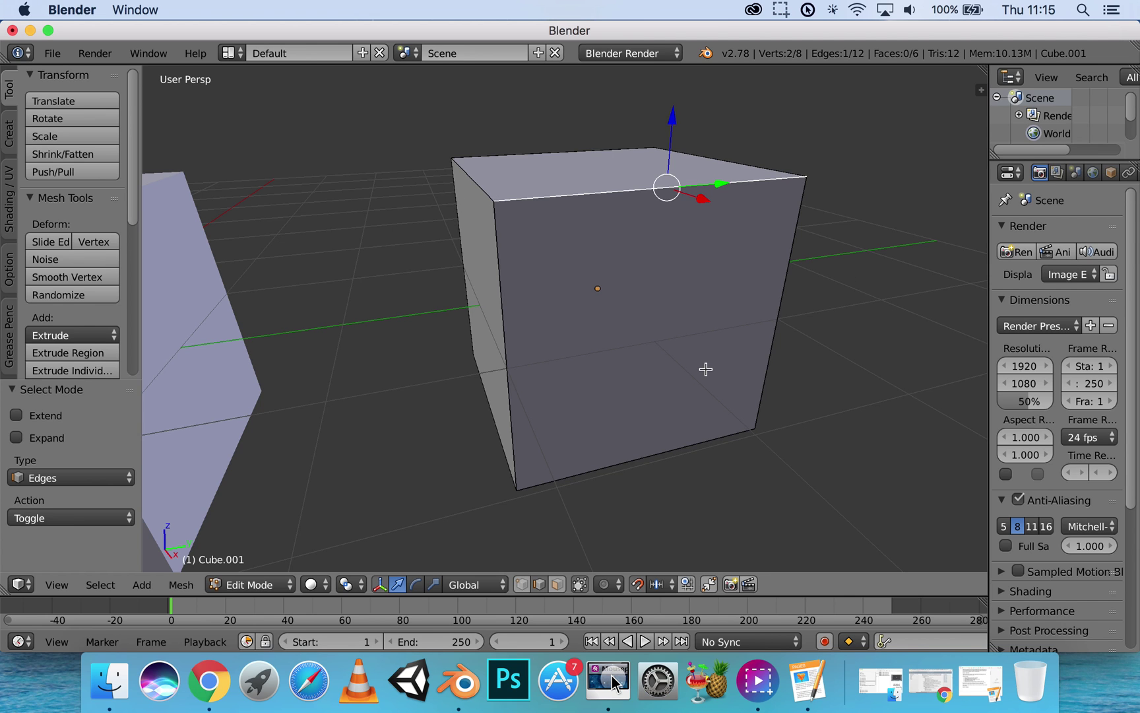
# Step: Switch the mesh selection mode to Face and select several of the cube's faces one after another
pyautogui.hotkey('ctrl', 'Tab')
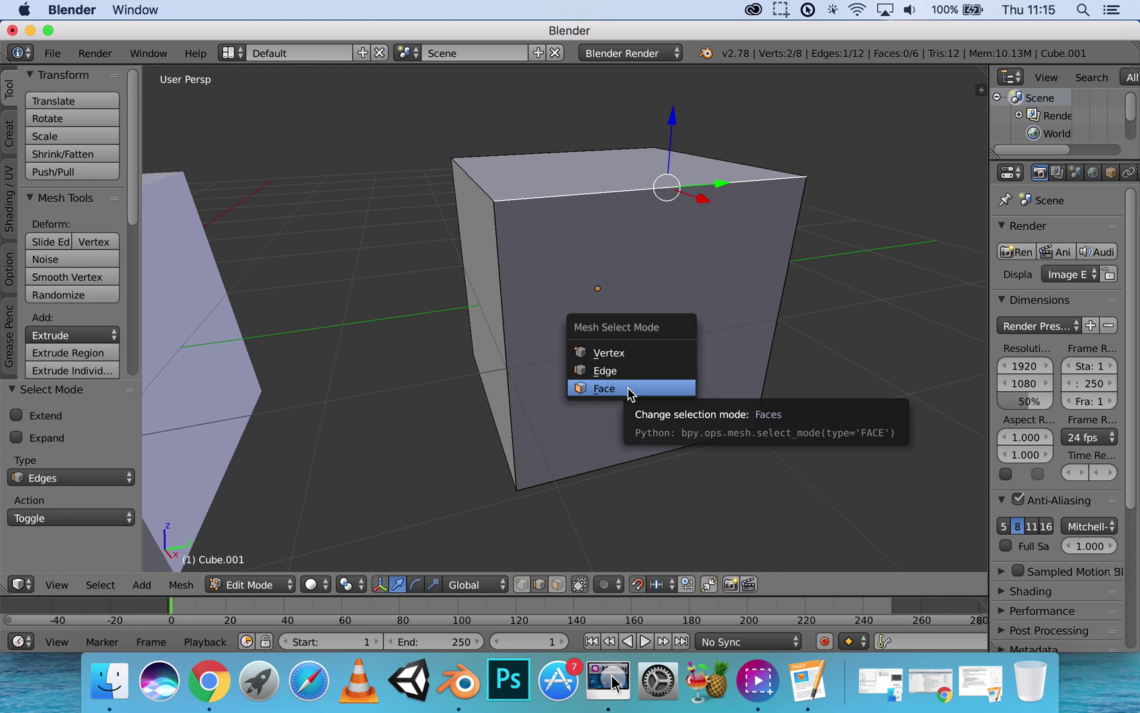
pyautogui.click(625, 391)
pyautogui.click(609, 316)
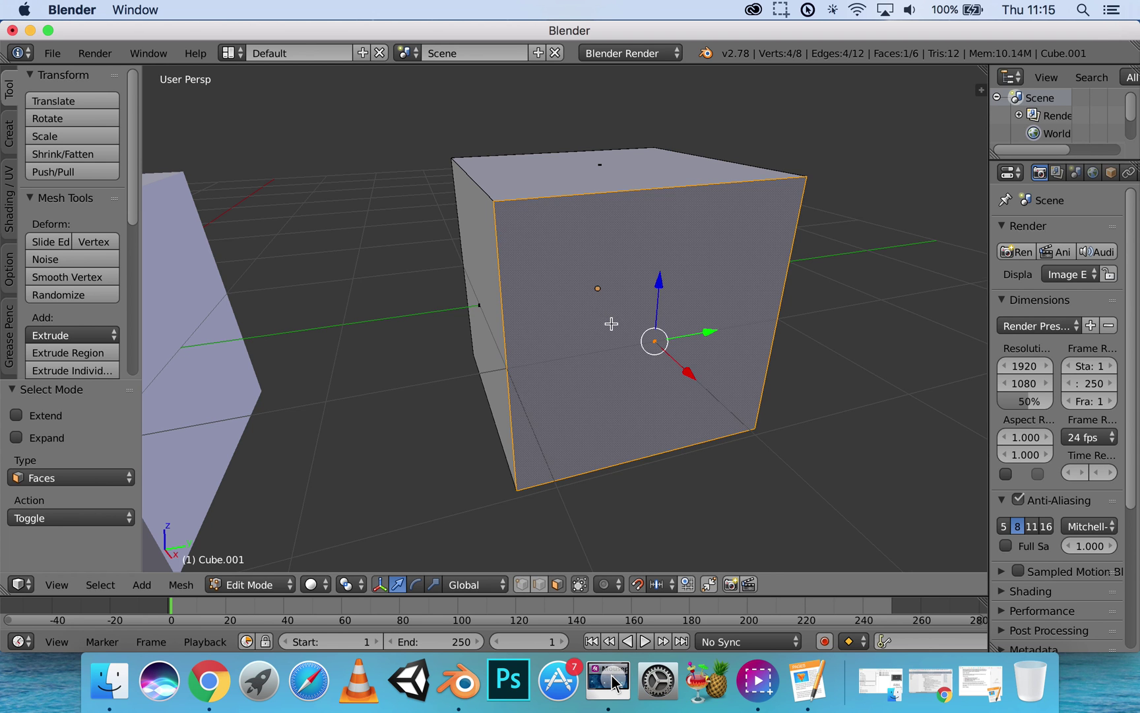
pyautogui.moveTo(611, 323); pyautogui.dragTo(680, 327, button='middle')
pyautogui.rightClick(562, 186)
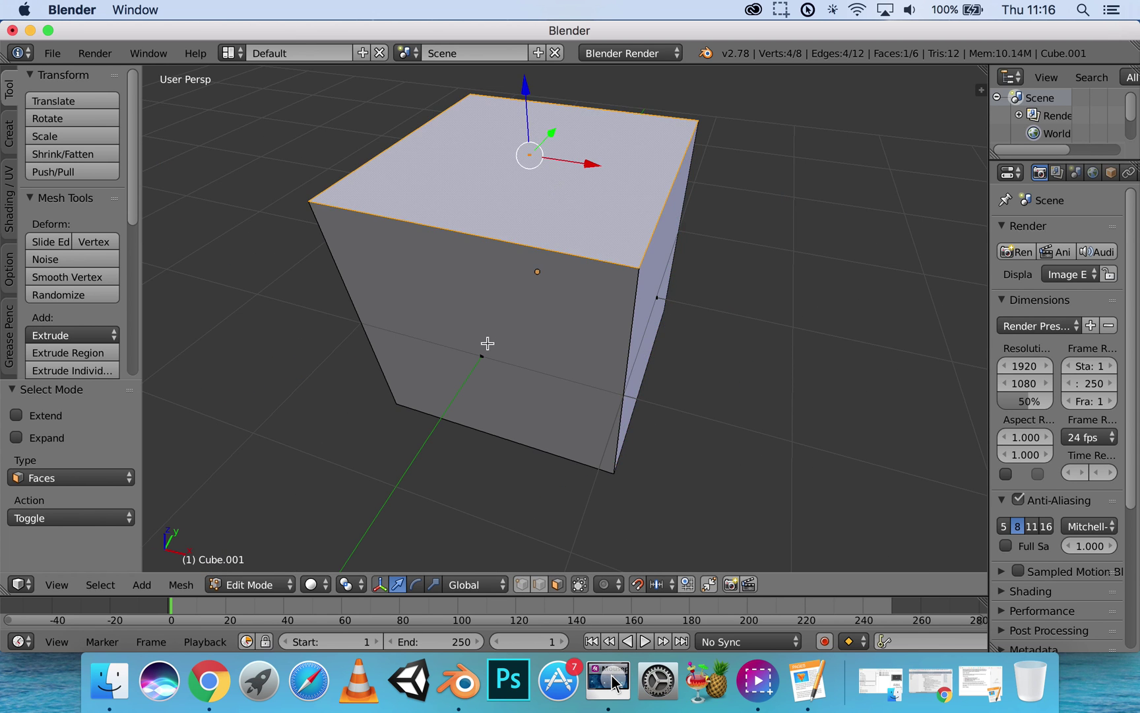
pyautogui.rightClick(488, 343)
pyautogui.moveTo(490, 343); pyautogui.dragTo(433, 356, button='middle')
pyautogui.rightClick(596, 343)
# Step: Return to Object Mode and set the snap element to Vertex
pyautogui.scroll(-2, 560, 348)
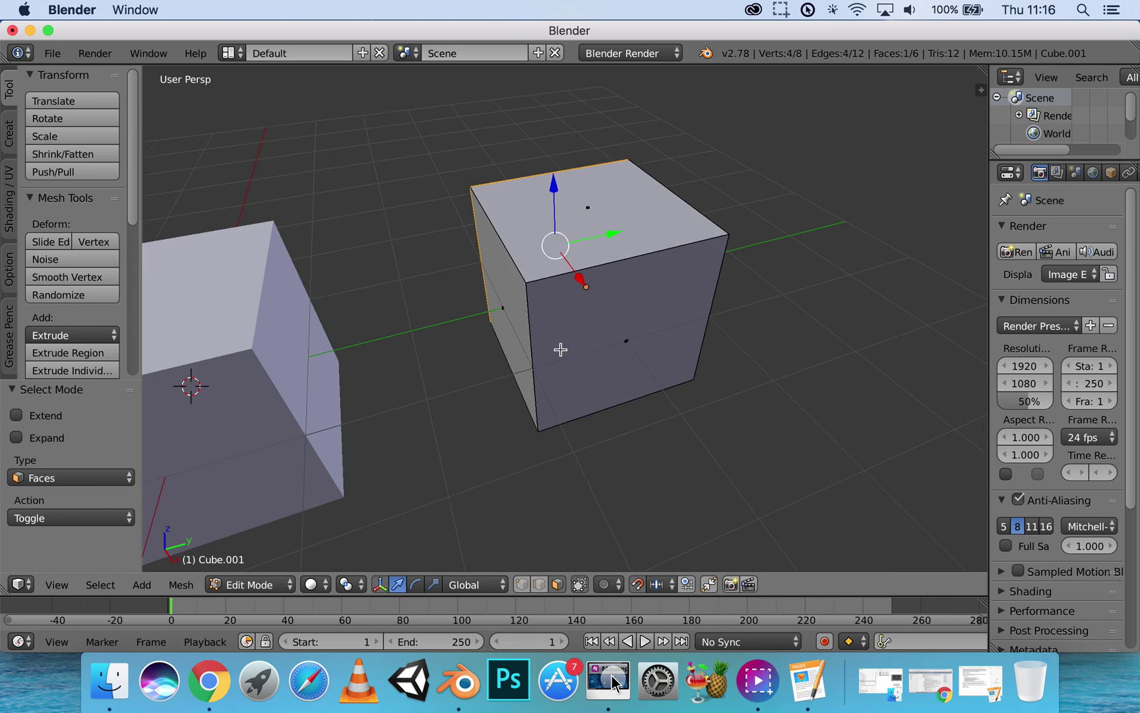
pyautogui.moveTo(560, 348)
pyautogui.mouseDown(button='middle')
pyautogui.moveTo(568, 334)
pyautogui.moveTo(558, 338)
pyautogui.mouseUp(button='middle')
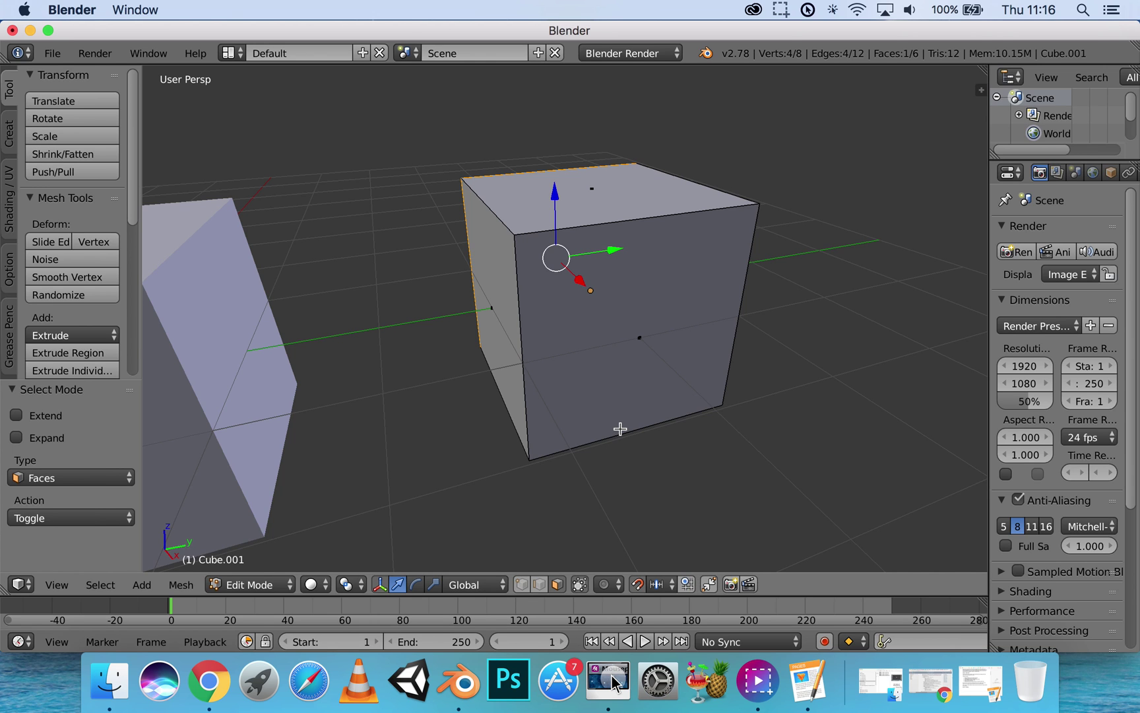
pyautogui.press('Tab')
pyautogui.moveTo(626, 416); pyautogui.dragTo(649, 428, button='middle')
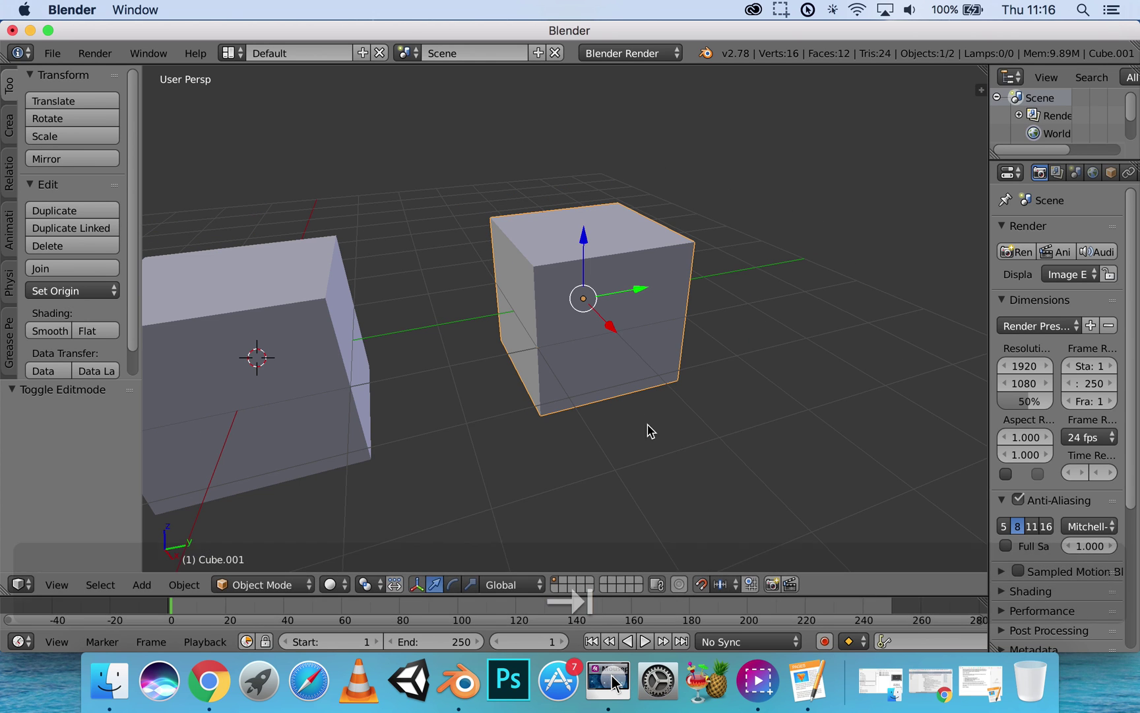
pyautogui.click(726, 585)
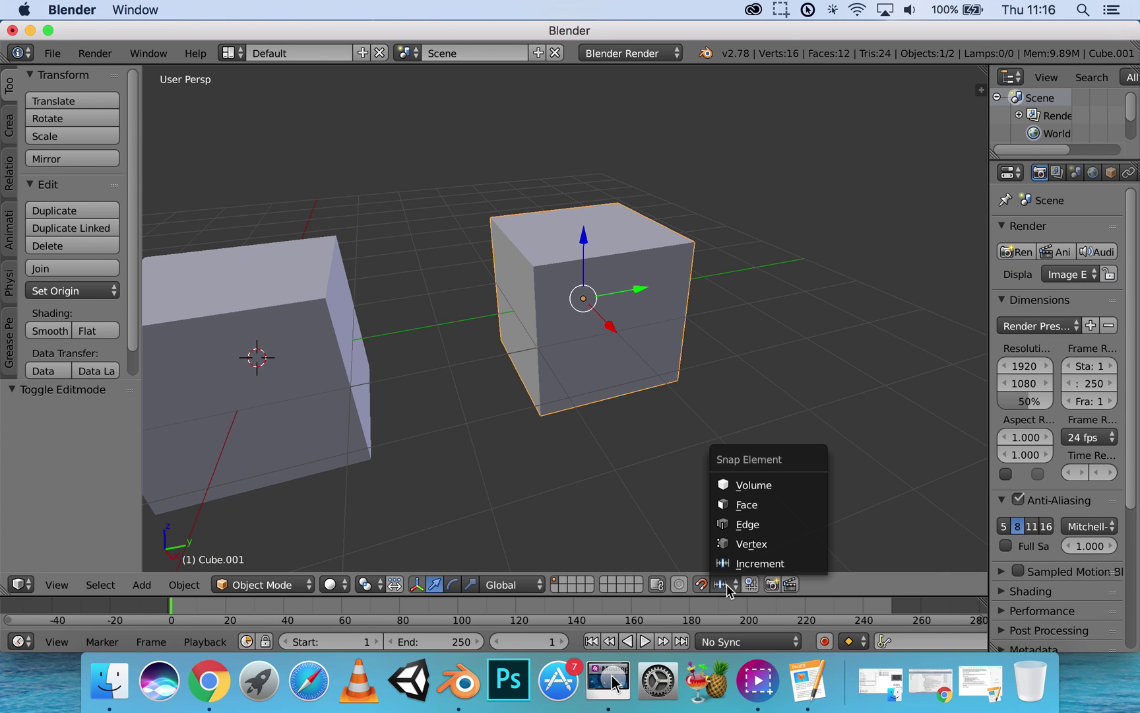
pyautogui.click(744, 546)
# Step: Move the duplicated cube −2 units along Y and along X, snapping its corner to the original cube's top corner vertex
pyautogui.moveTo(679, 425); pyautogui.dragTo(571, 366, button='middle')
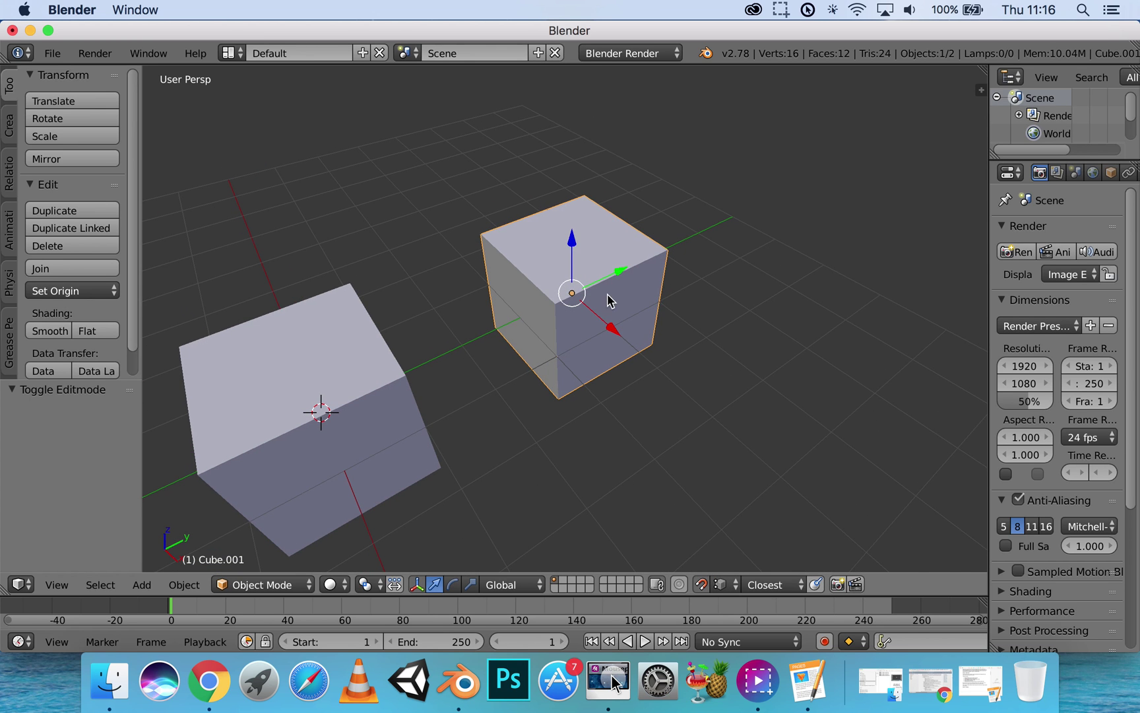
pyautogui.moveTo(620, 273); pyautogui.dragTo(408, 380)
pyautogui.moveTo(407, 380); pyautogui.dragTo(561, 358, button='middle')
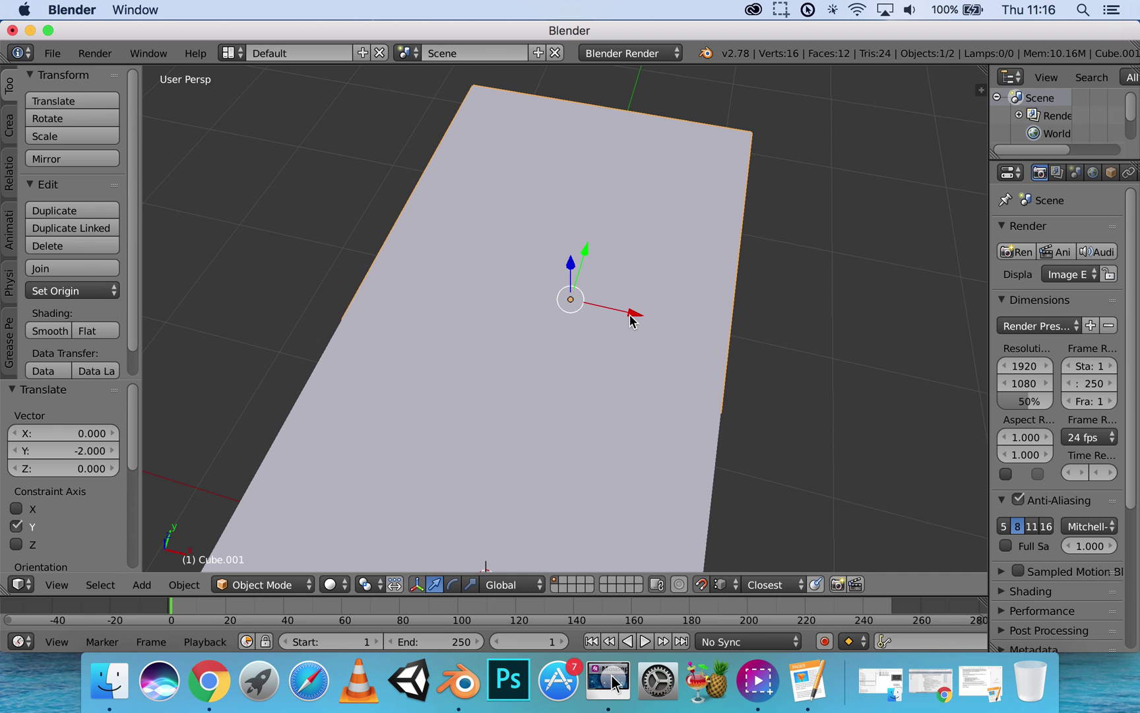
pyautogui.moveTo(630, 319); pyautogui.dragTo(820, 438)
pyautogui.moveTo(855, 367); pyautogui.dragTo(724, 415)
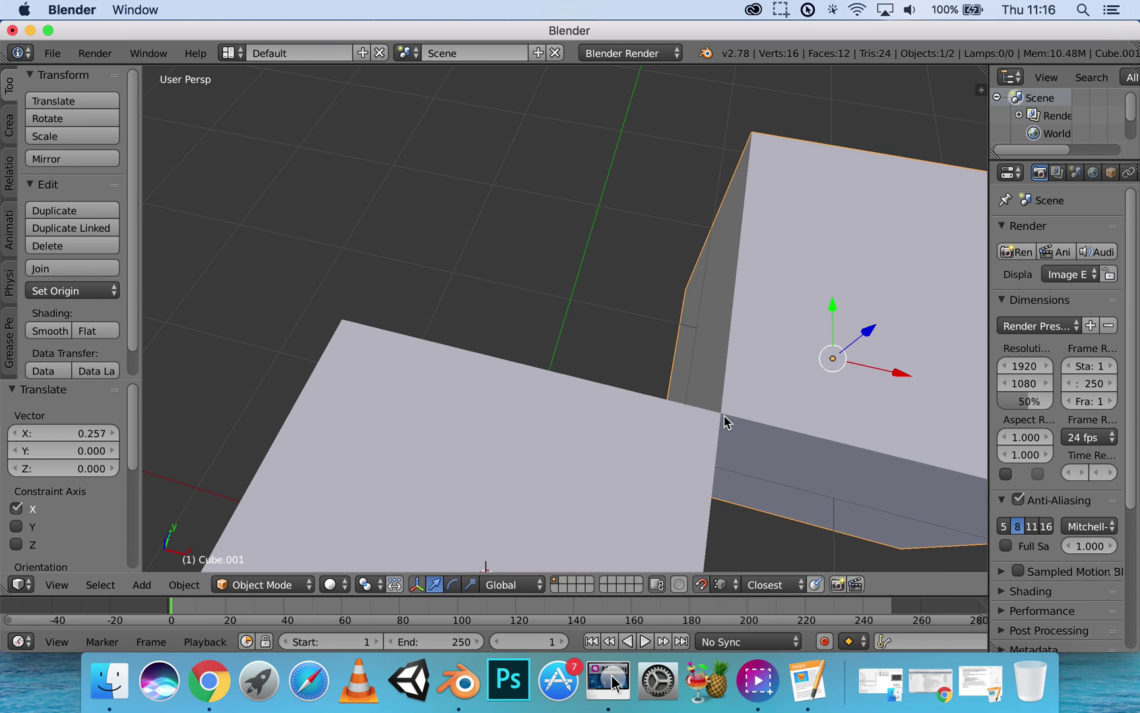
# Step: Change the snap element to Edge
pyautogui.scroll(-3, 725, 414)
pyautogui.keyDown('shift'); pyautogui.moveTo(739, 408); pyautogui.dragTo(657, 367, button='middle'); pyautogui.keyUp('shift')
pyautogui.scroll(2, 694, 394)
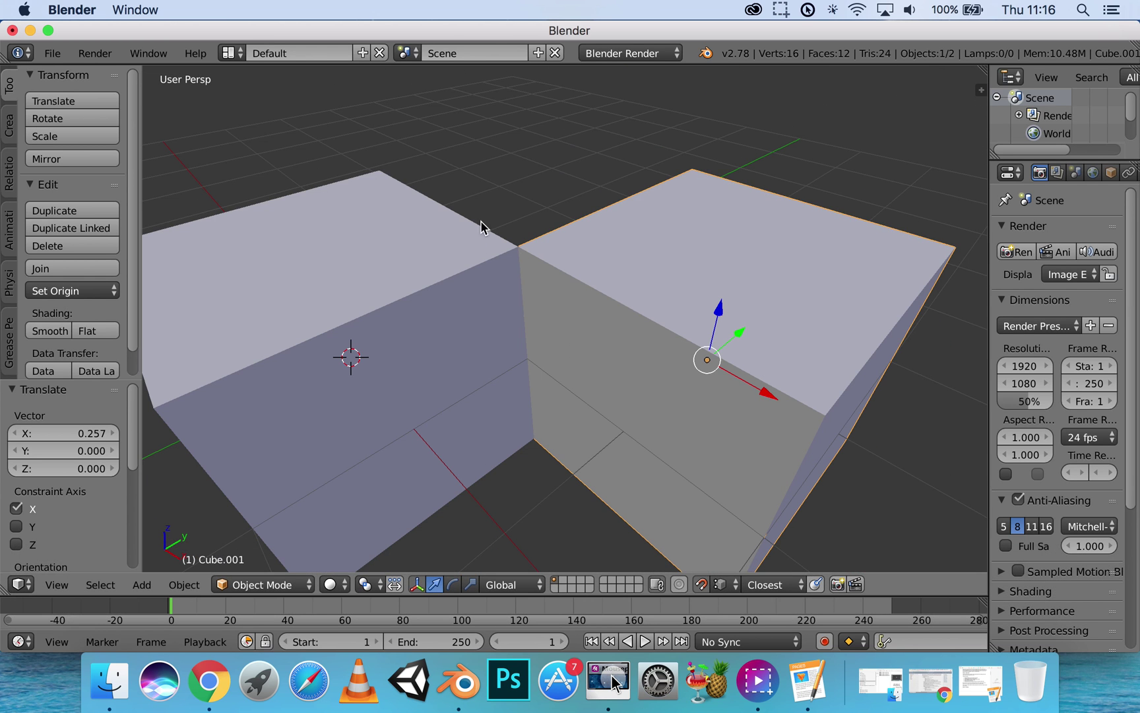
pyautogui.scroll(-5, 572, 302)
pyautogui.moveTo(600, 323); pyautogui.dragTo(646, 444, button='middle')
pyautogui.click(726, 585)
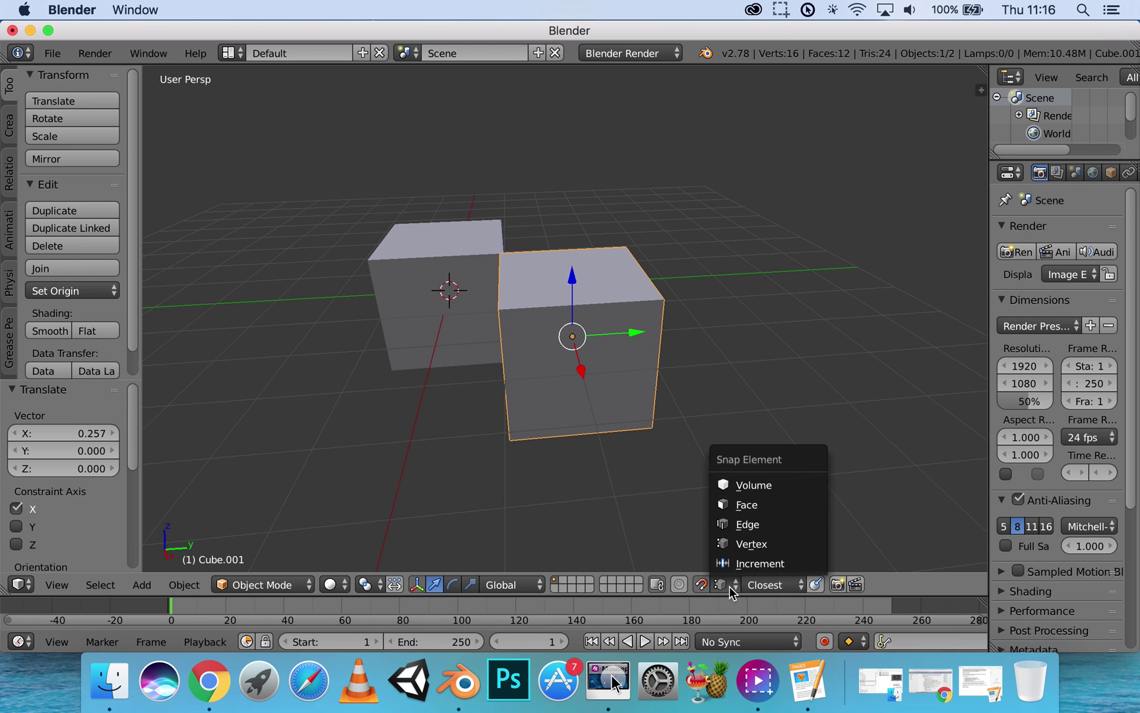
pyautogui.click(743, 525)
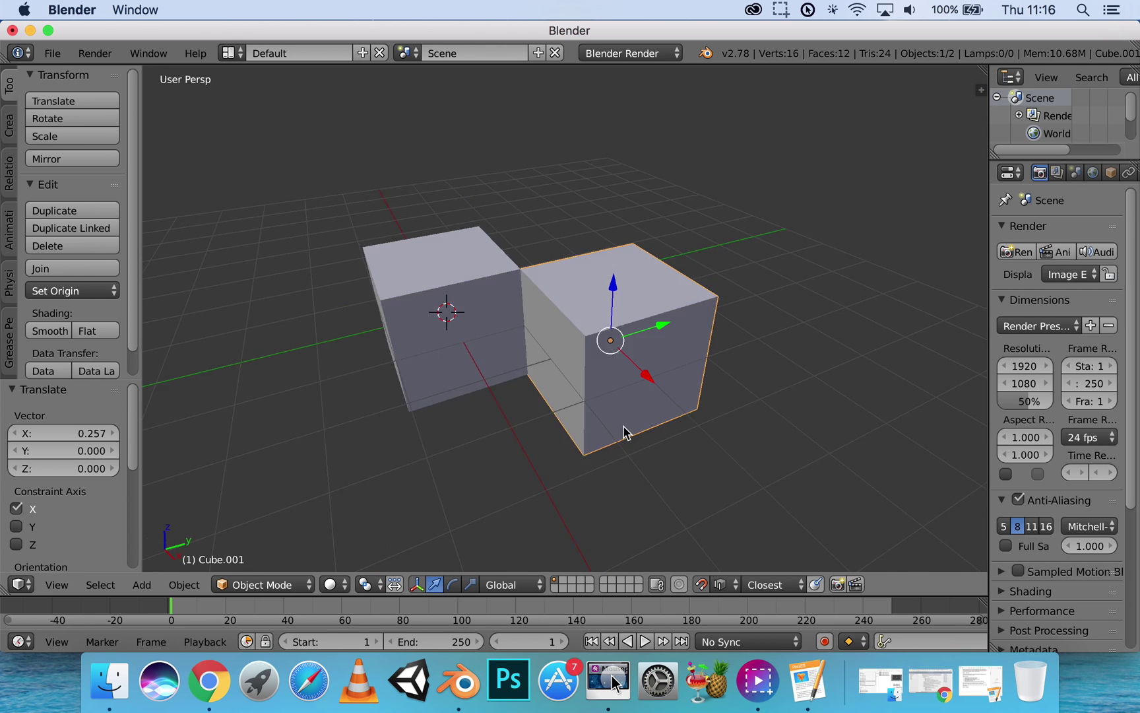
# Step: Move the duplicated cube −2 units along X, snapping it to the original cube's edge so their sides line up
pyautogui.moveTo(624, 428); pyautogui.dragTo(647, 310, button='middle')
pyautogui.press('g')
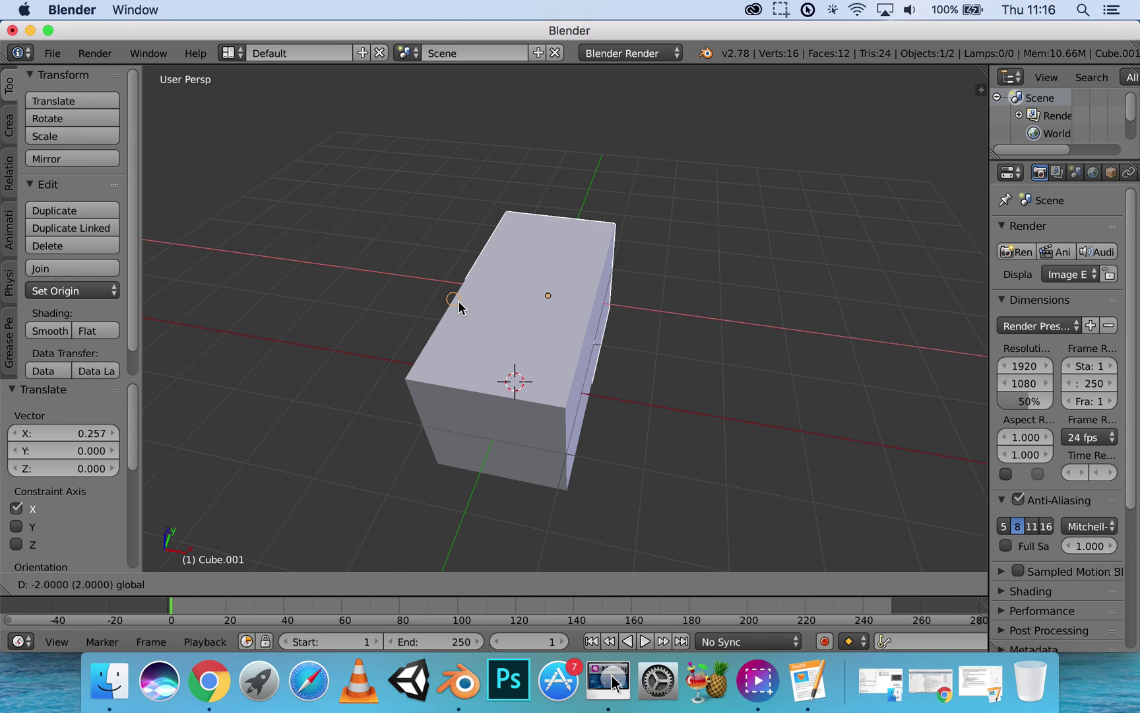
pyautogui.click(460, 305)
# Step: Examine from several angles how the duplicated cube's faces and edges align with the original cube
pyautogui.moveTo(461, 305); pyautogui.dragTo(553, 305, button='middle')
pyautogui.moveTo(625, 311); pyautogui.dragTo(455, 313, button='middle')
pyautogui.scroll(4, 515, 302)
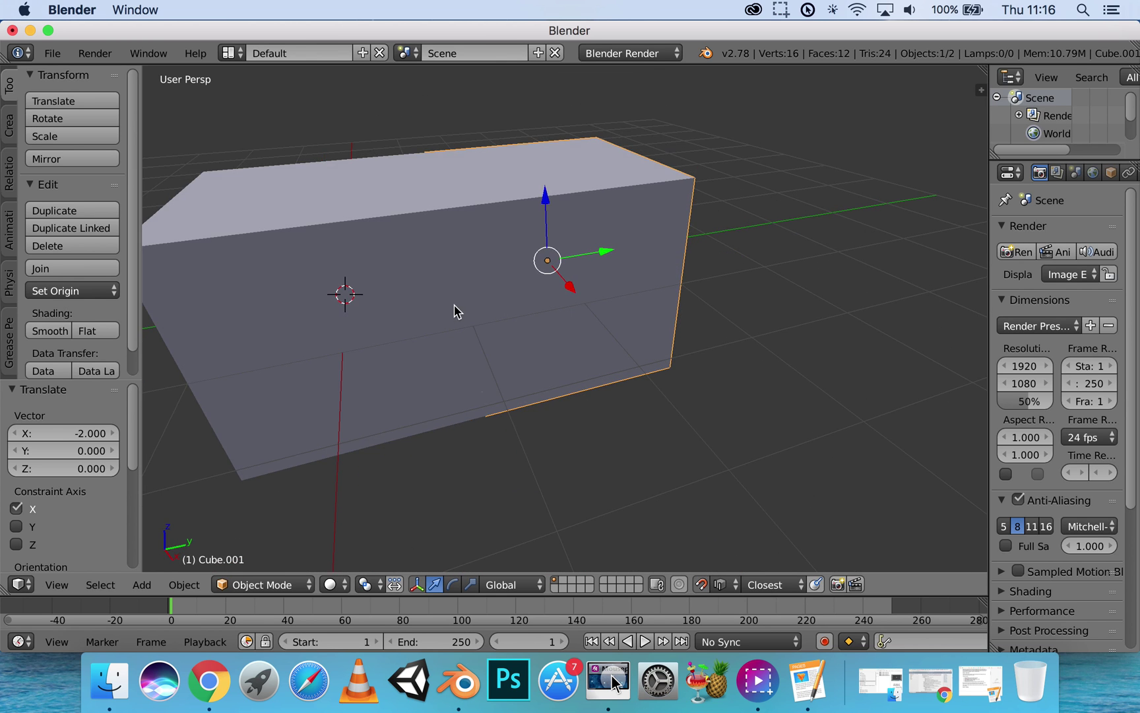
pyautogui.keyDown('shift'); pyautogui.moveTo(462, 260); pyautogui.dragTo(611, 347, button='middle'); pyautogui.keyUp('shift')
pyautogui.scroll(-1, 505, 308)
pyautogui.moveTo(669, 453); pyautogui.dragTo(701, 441, button='middle')
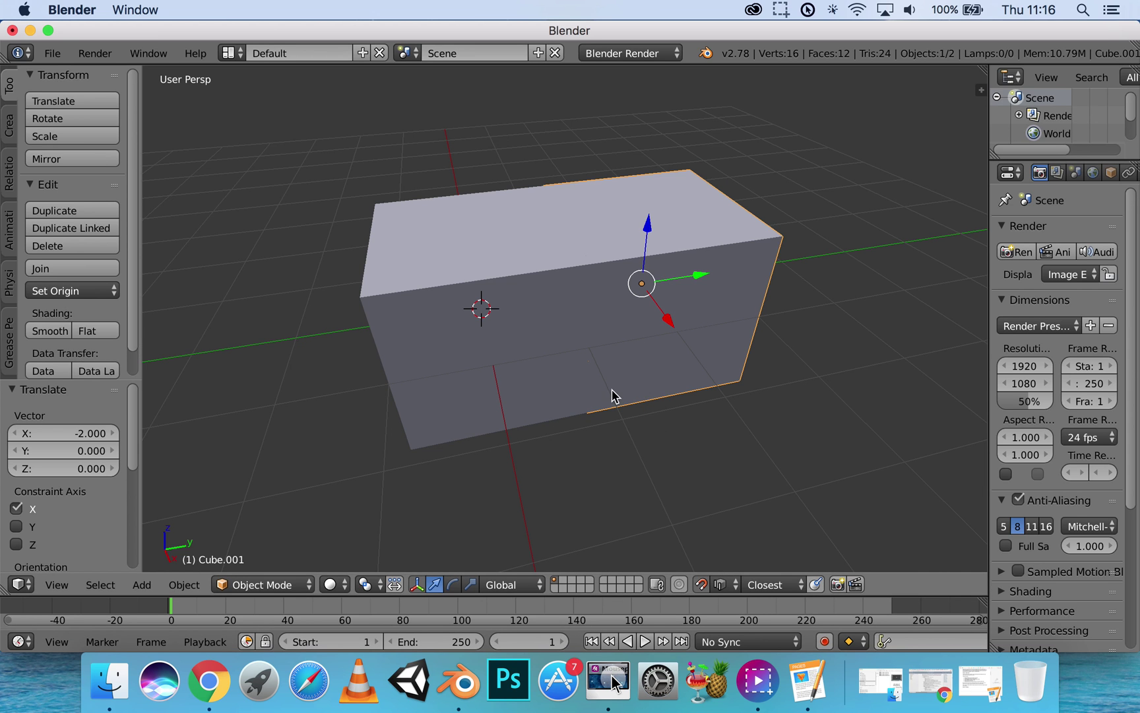
pyautogui.moveTo(614, 394); pyautogui.dragTo(676, 437, button='middle')
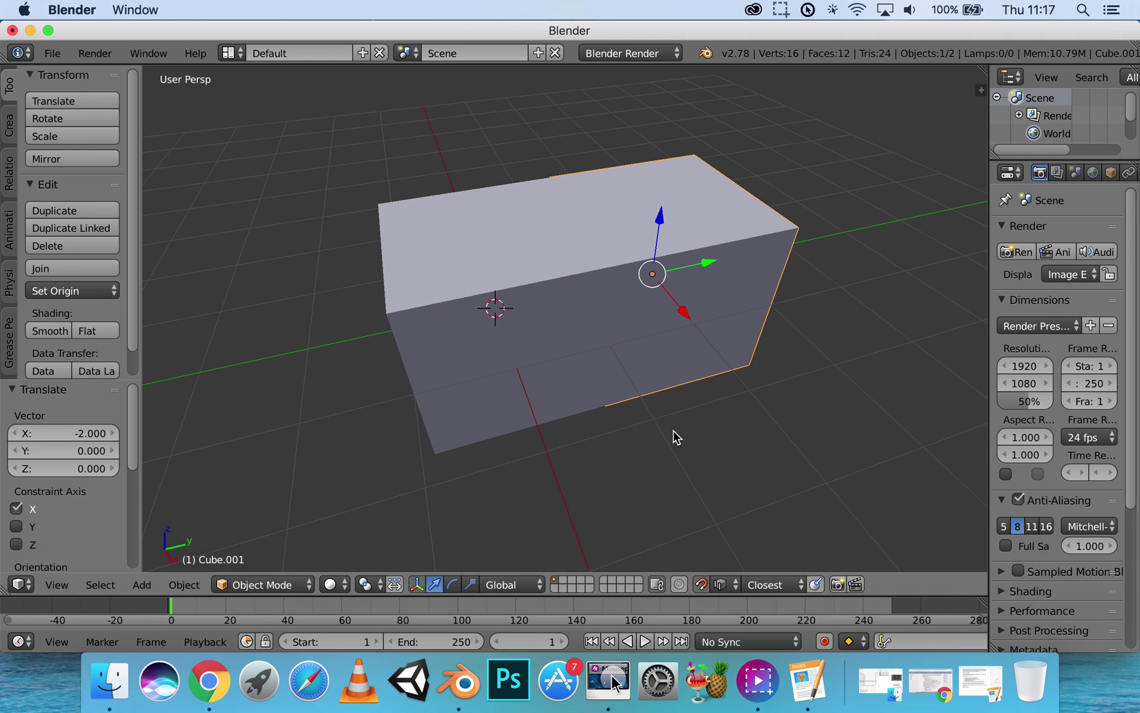
pyautogui.moveTo(543, 440); pyautogui.dragTo(553, 434, button='middle')
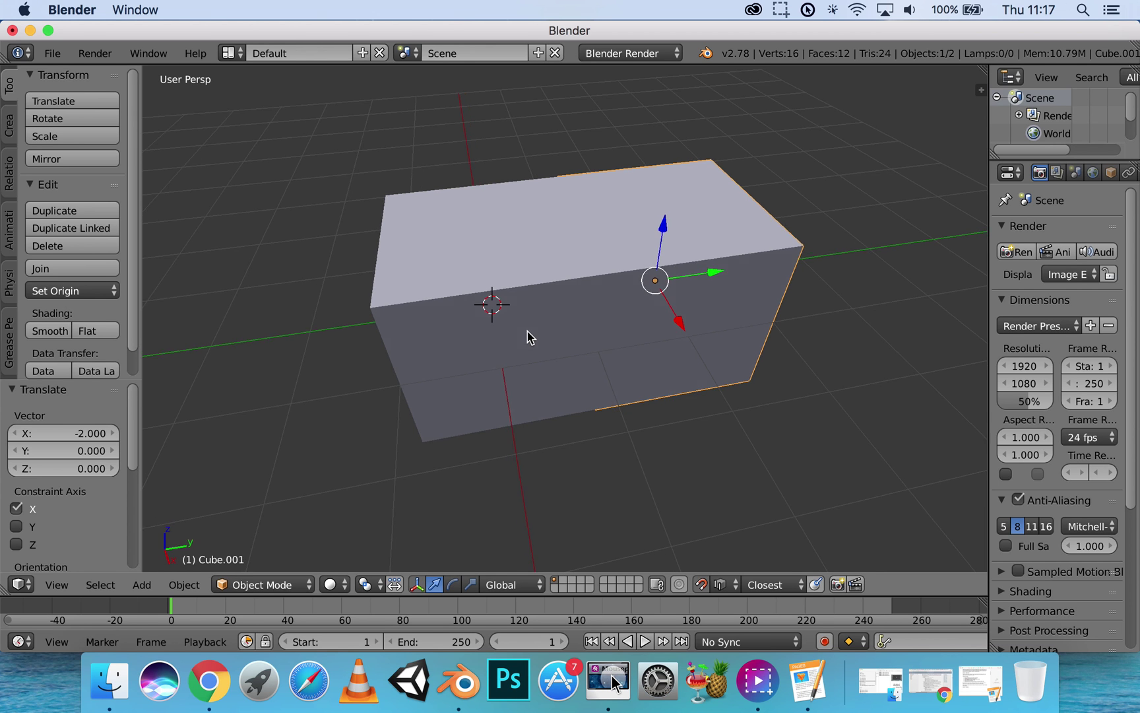
pyautogui.moveTo(529, 333); pyautogui.dragTo(571, 332, button='middle')
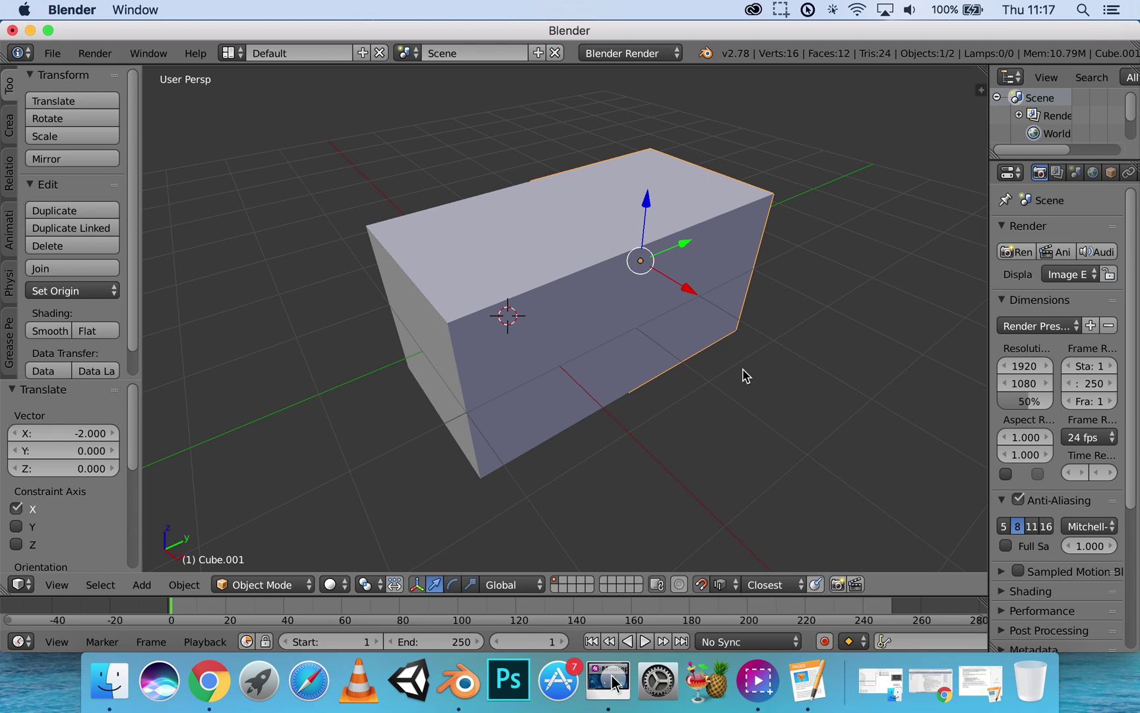